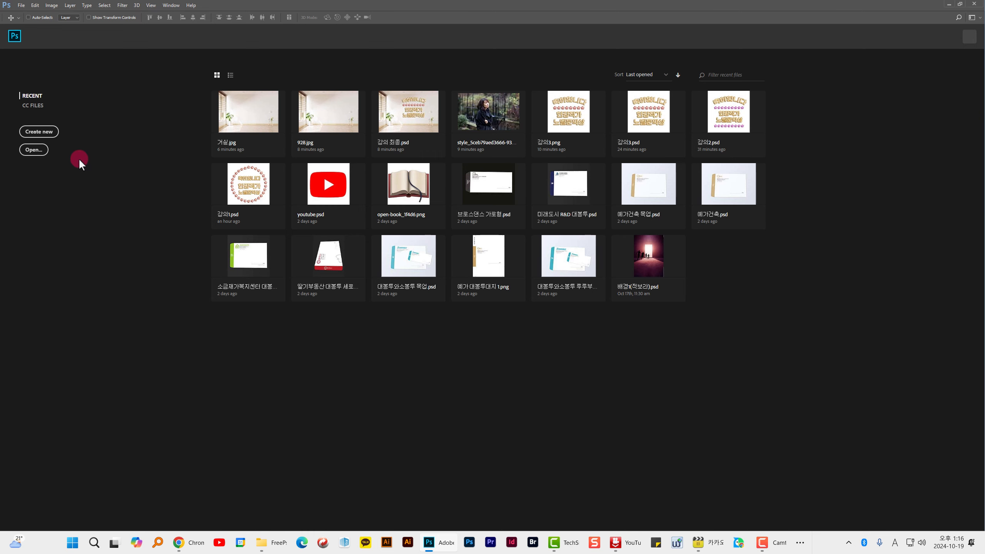
Step: Create a new 4000 × 4000 pixel RGB document at 72 pixels/inch with a white background and centre its window in the workspace
left_click(49, 134)
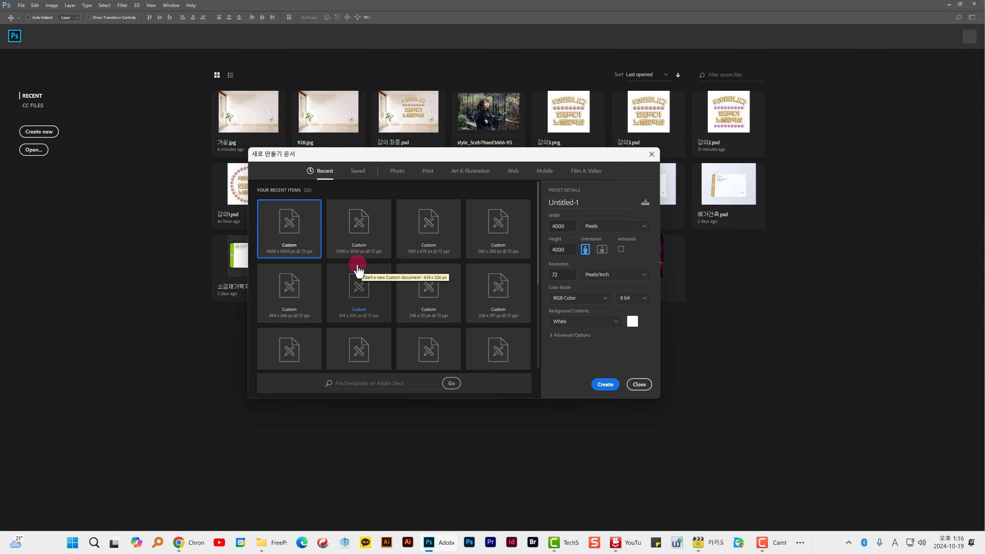
double_click(569, 226)
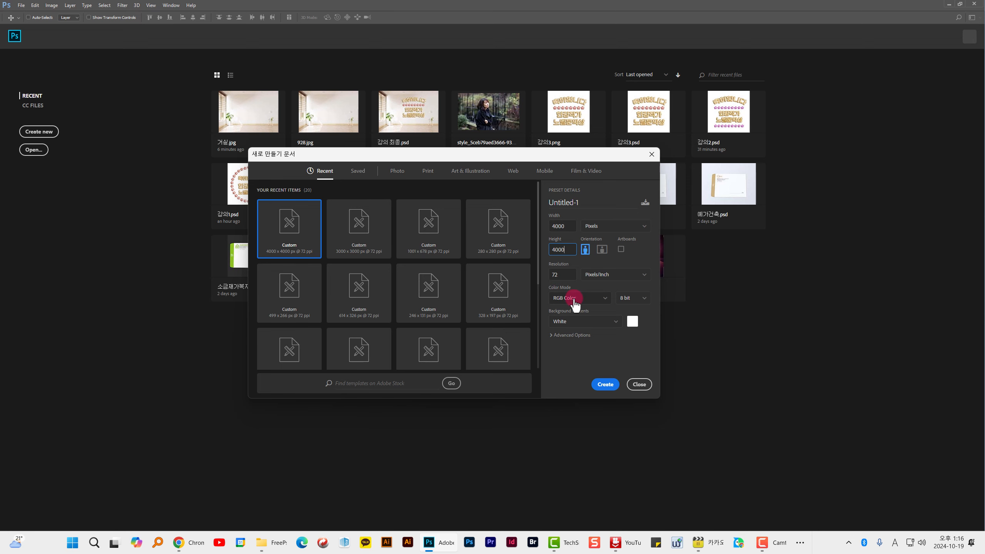
left_click(610, 383)
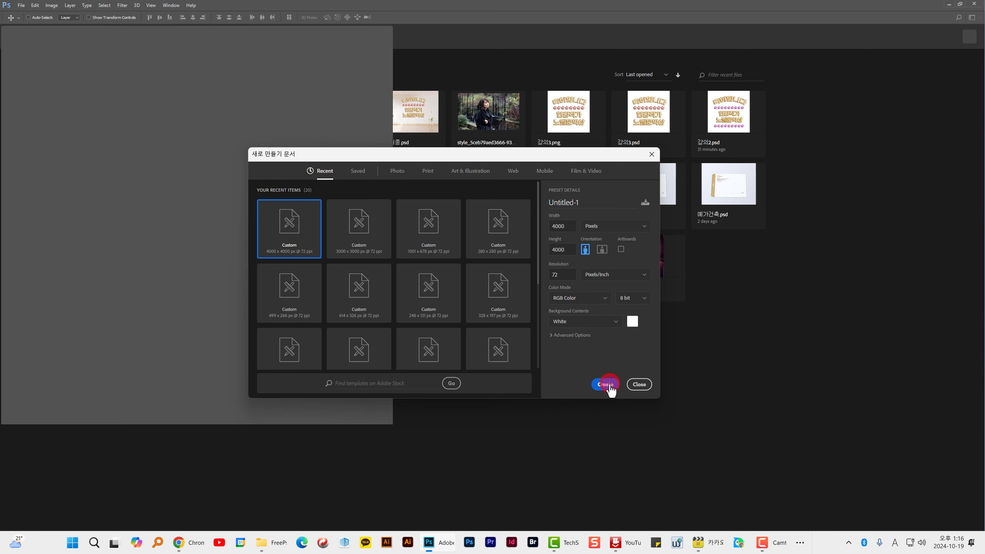
left_click_drag(266, 29, 548, 88)
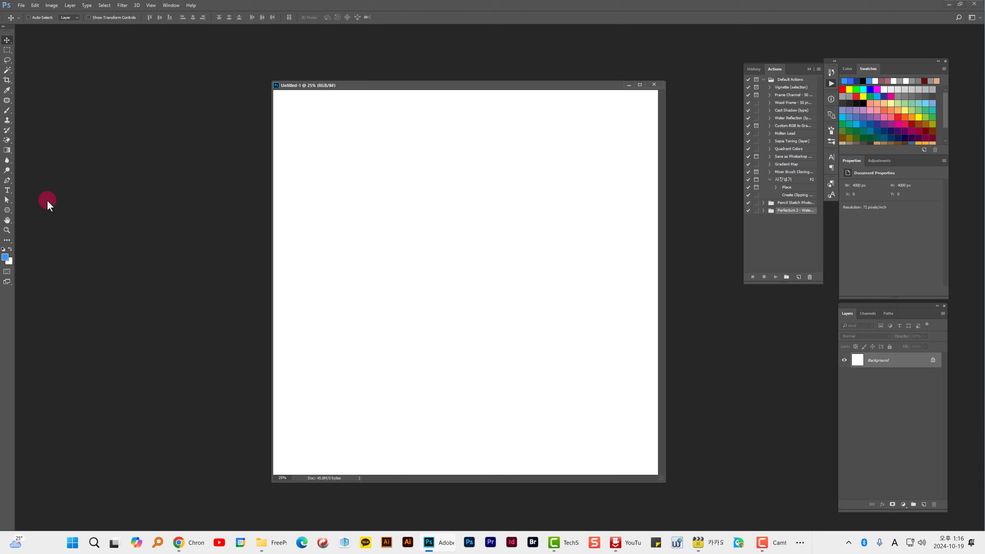
Step: Place an empty horizontal point-text layer in the upper part of the canvas and commit it
left_click(7, 191)
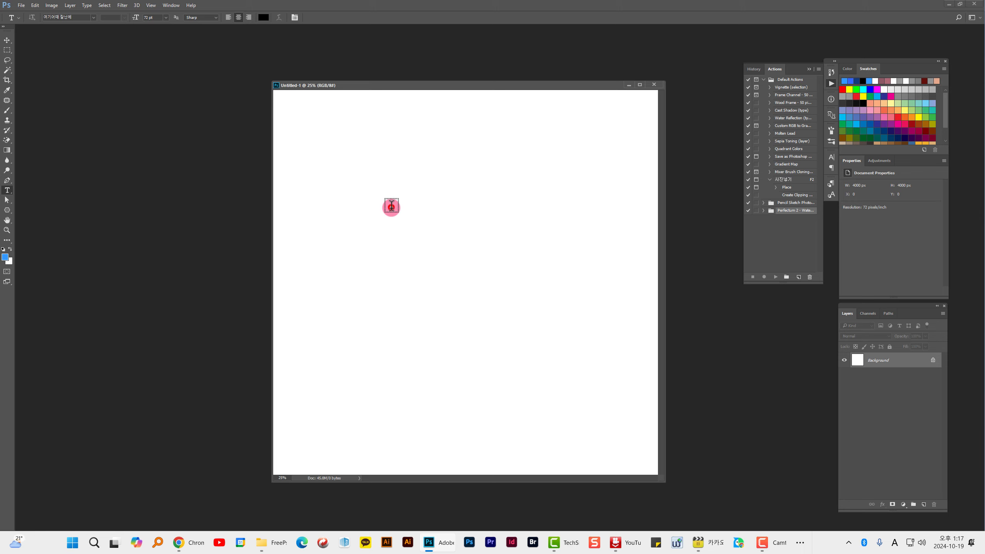
left_click(391, 207)
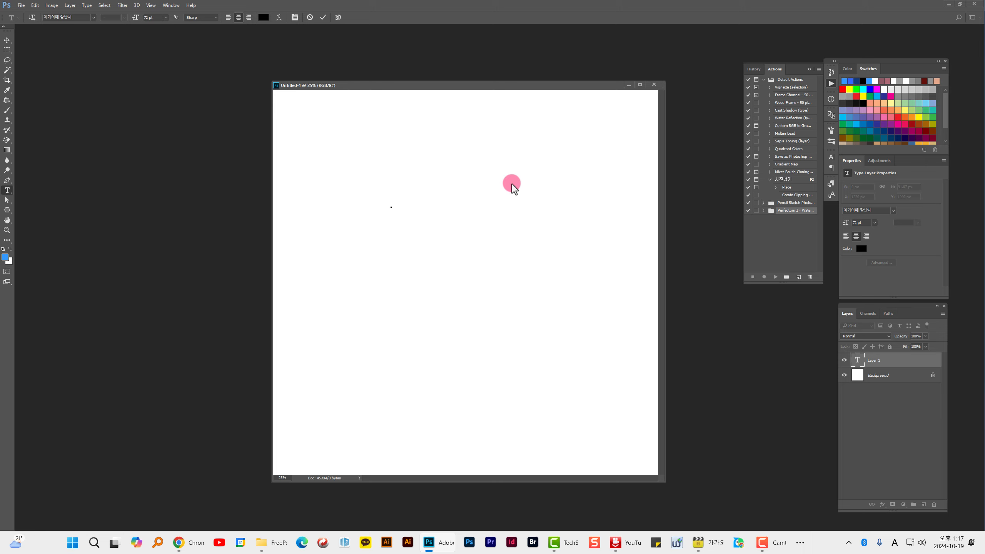
left_click(323, 17)
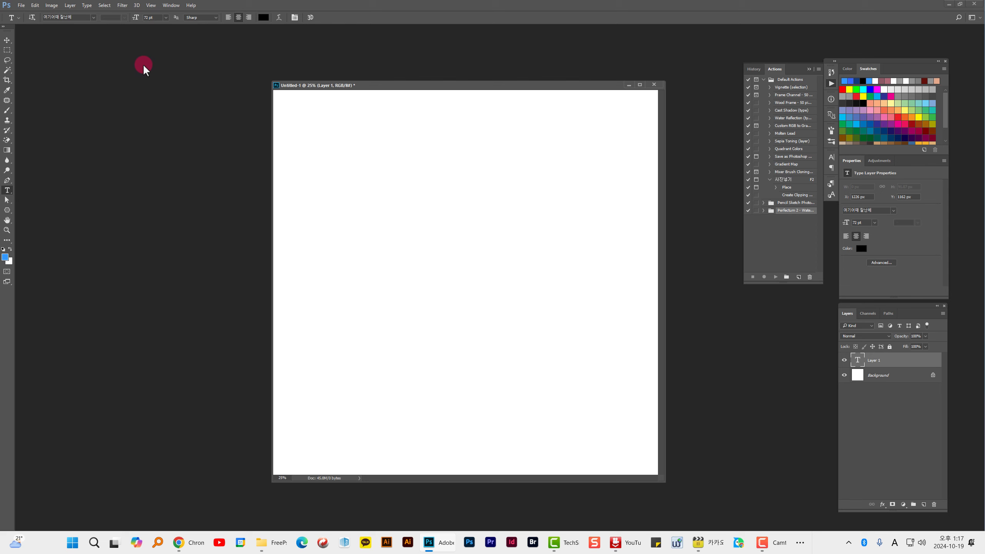
Step: Look through the available fonts, filter them to favourites and choose 여기어때 잘난체 as the text font
left_click(93, 18)
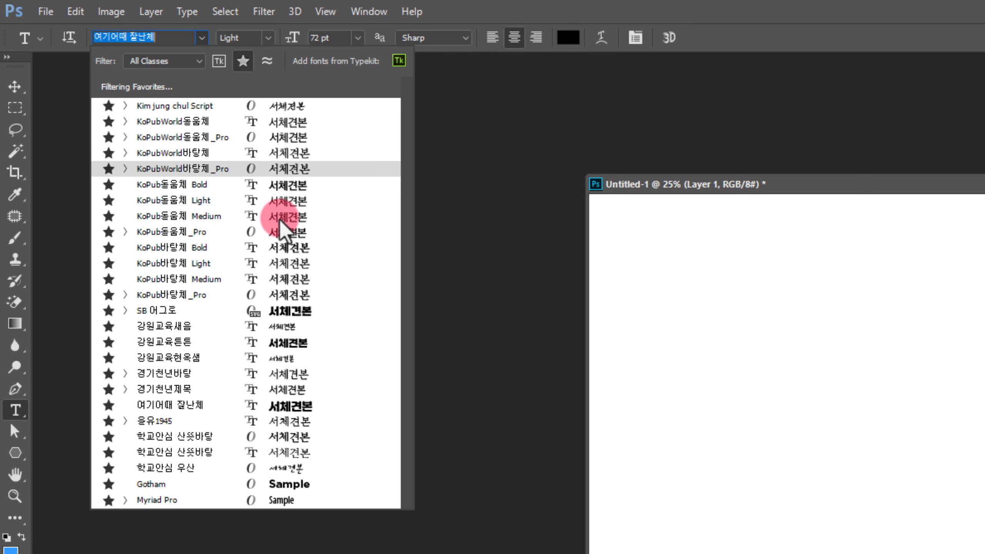
key("Down")
key("Down")
key("Down")
key("Down")
key("Down")
key("Down")
key("Down")
key("Down")
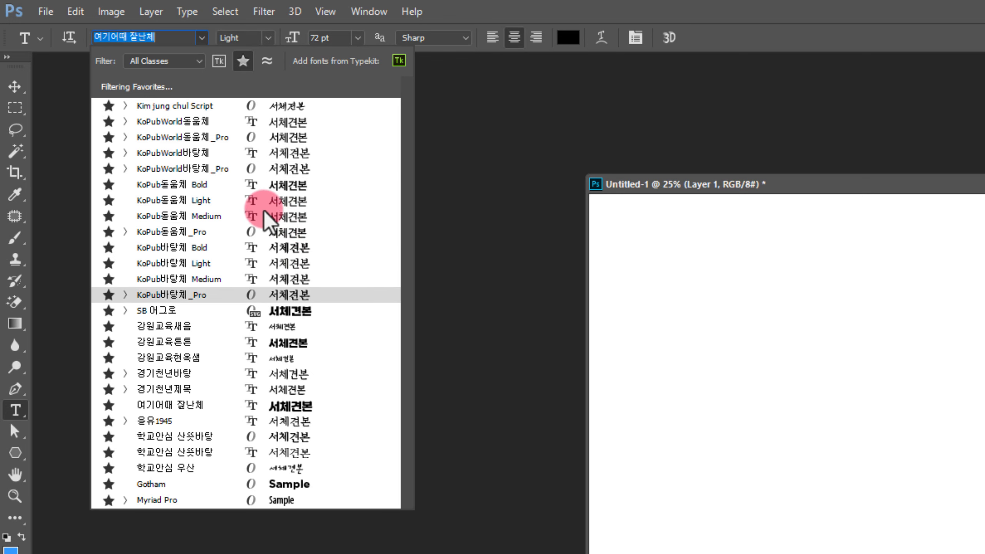
left_click(242, 60)
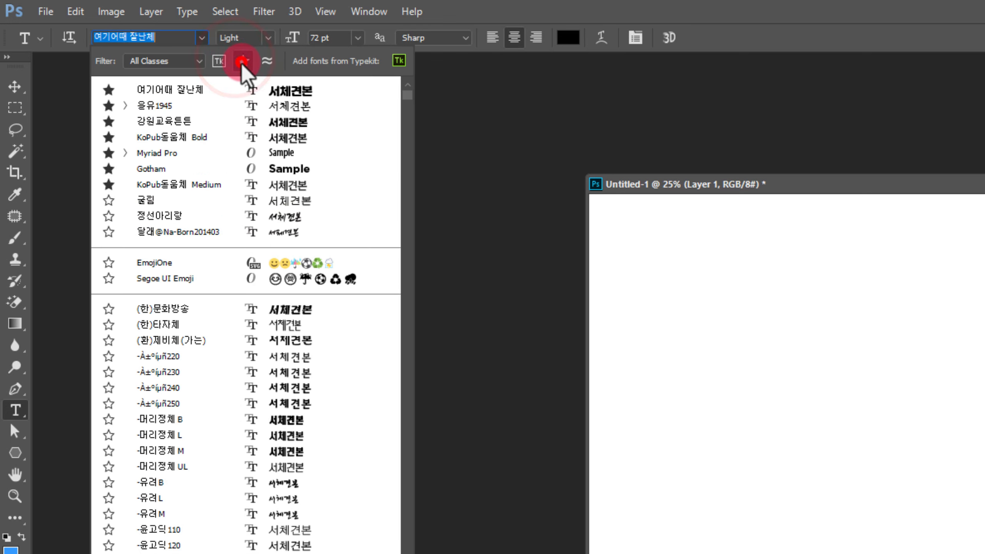
left_click(243, 61)
left_click(243, 60)
left_click(243, 61)
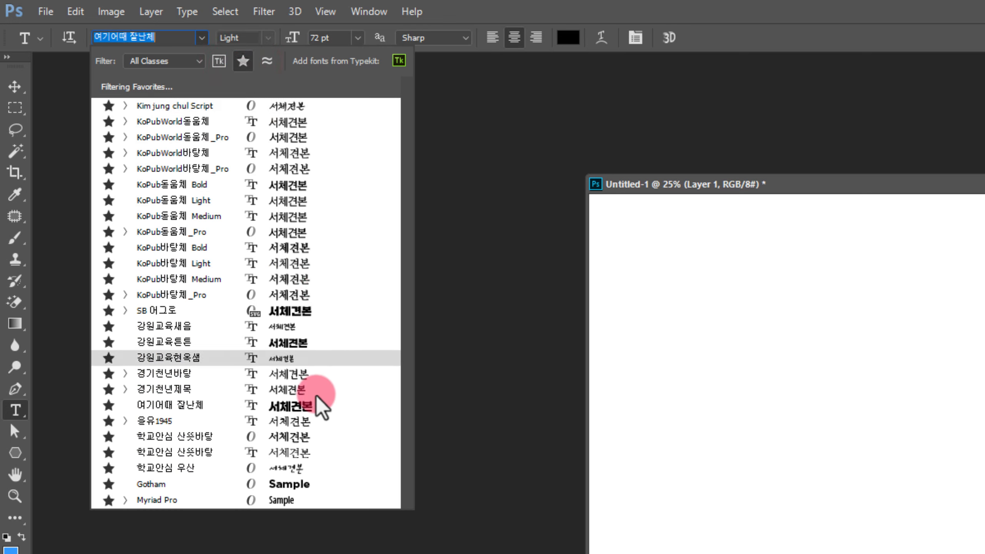
left_click(220, 406)
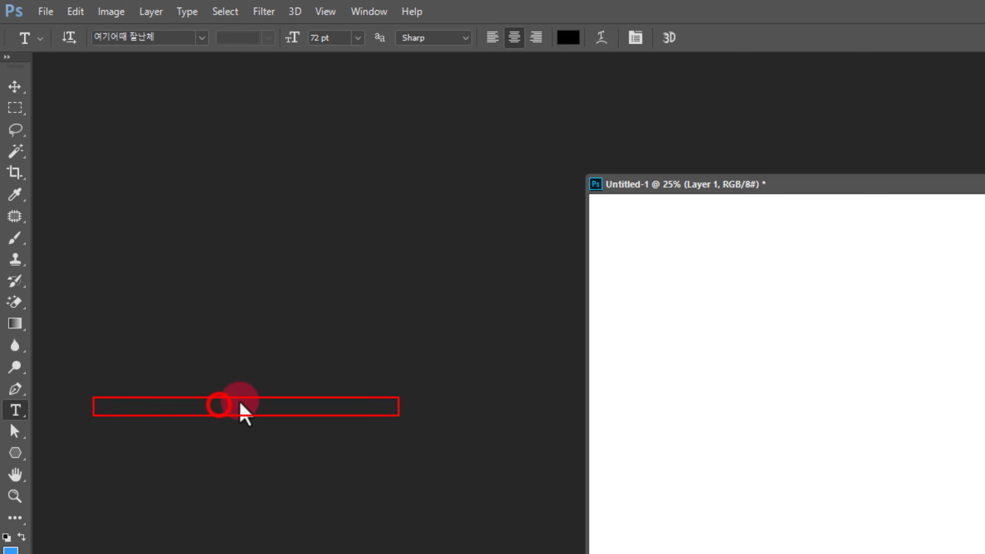
Step: Add the text "축하합니다" in the upper part of the canvas and commit it
left_click(803, 436)
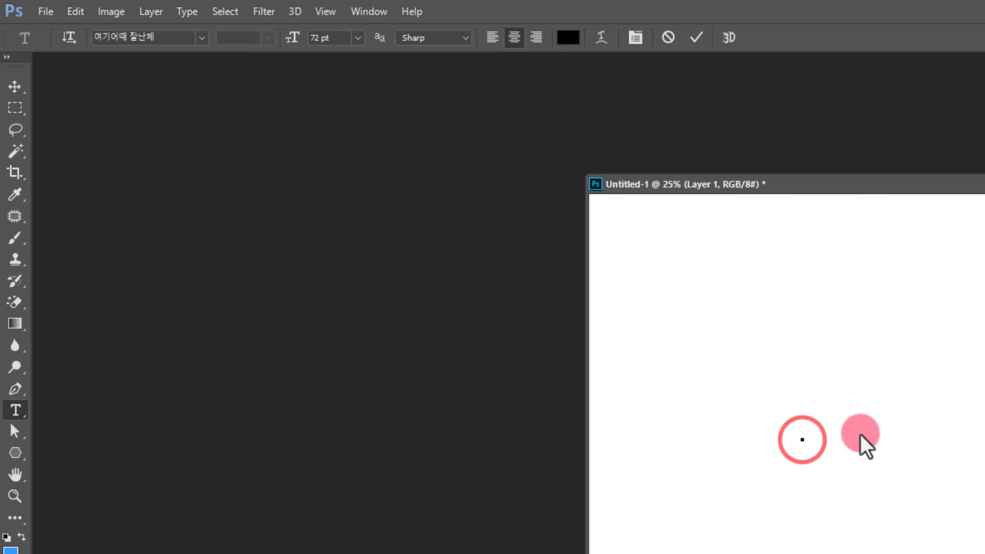
type("cn")
key("BackSpace")
key("BackSpace")
key("Hangul")
type("축하합니다")
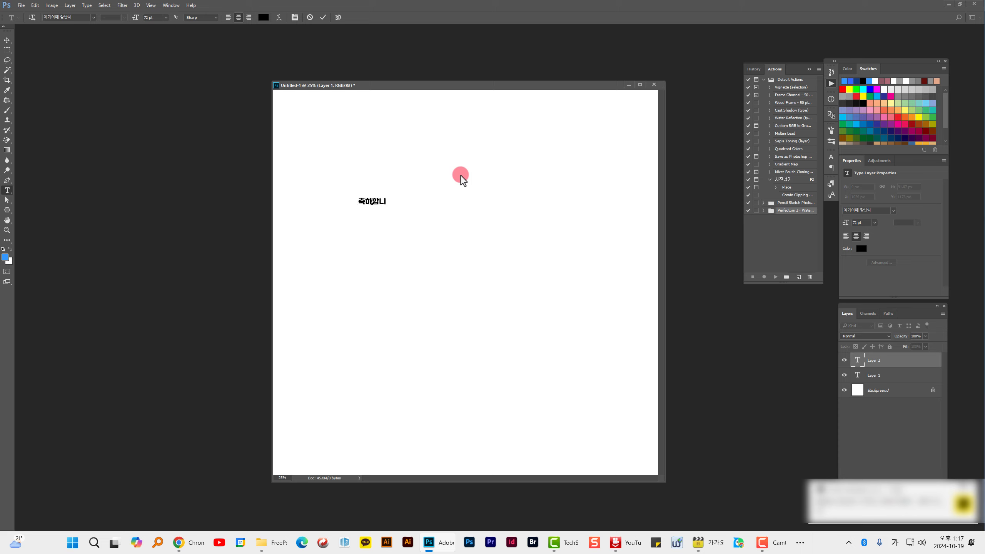
left_click(323, 17)
Step: Scale the "축하합니다" text up to about 574 pt with Free Transform and position it across the upper part of the canvas
key("ctrl+t")
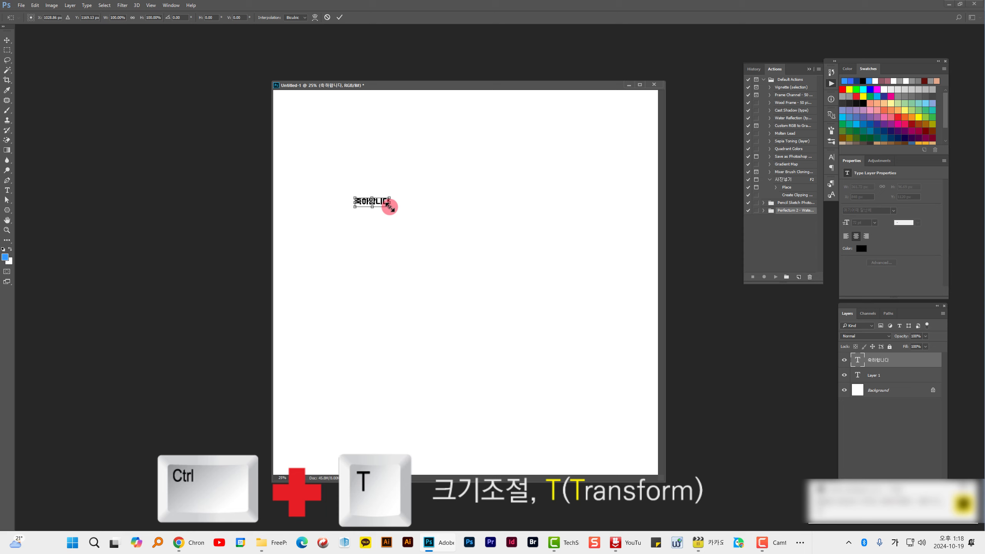
left_click_drag(389, 206, 609, 313)
left_click_drag(538, 242, 512, 216)
left_click_drag(594, 243, 607, 246)
left_click(340, 17)
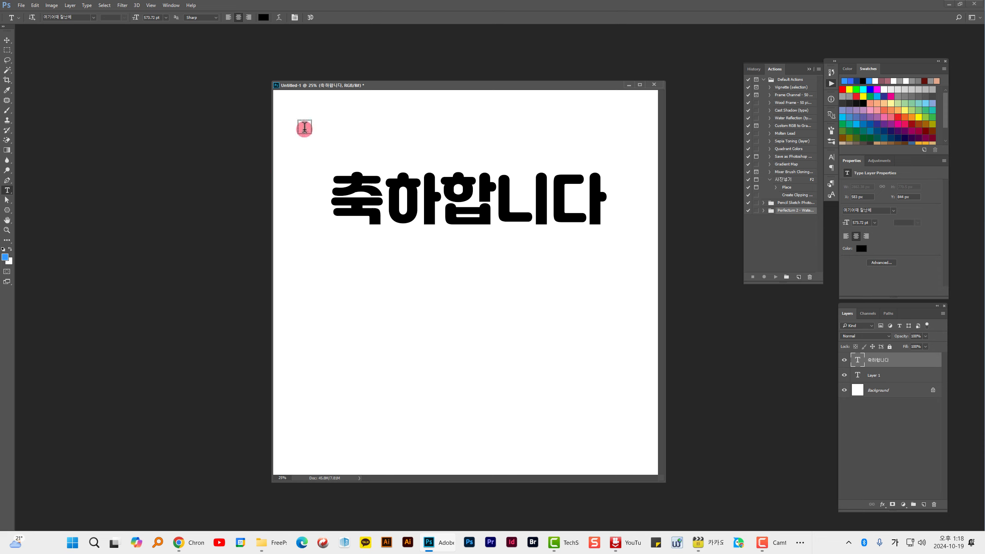
left_click_drag(352, 87, 338, 89)
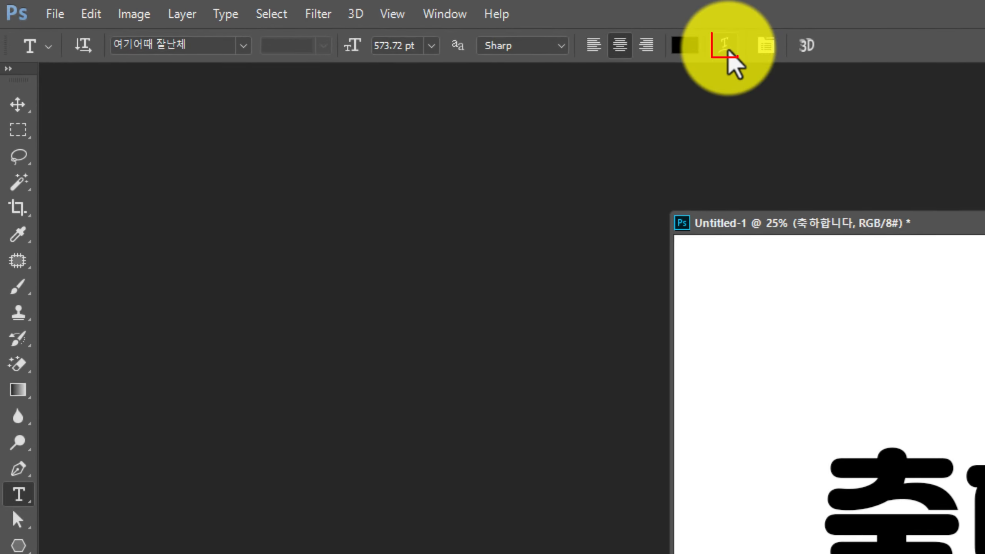
Step: Warp the "축하합니다" text with the horizontal Arc style and reduce its bend to somewhat below +50%
left_click(728, 51)
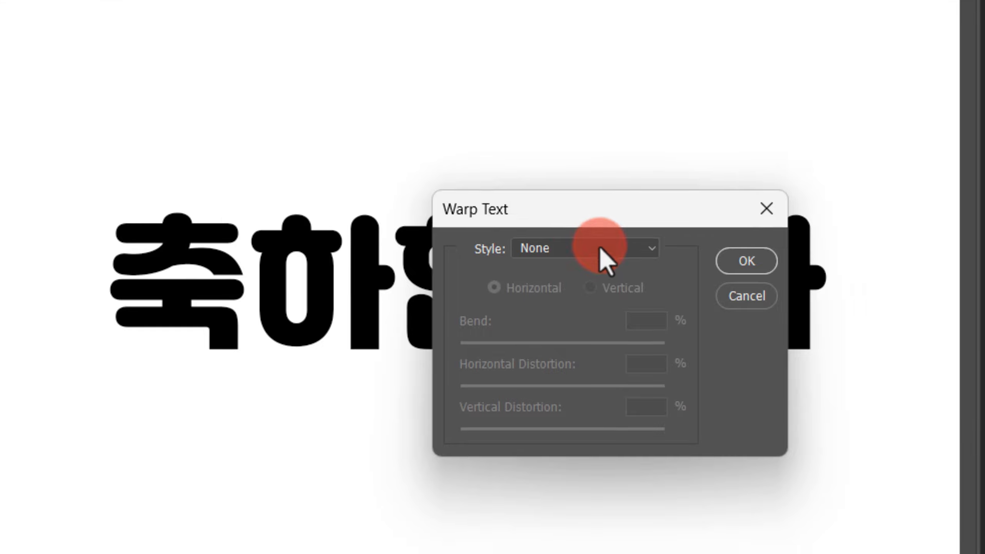
left_click(644, 253)
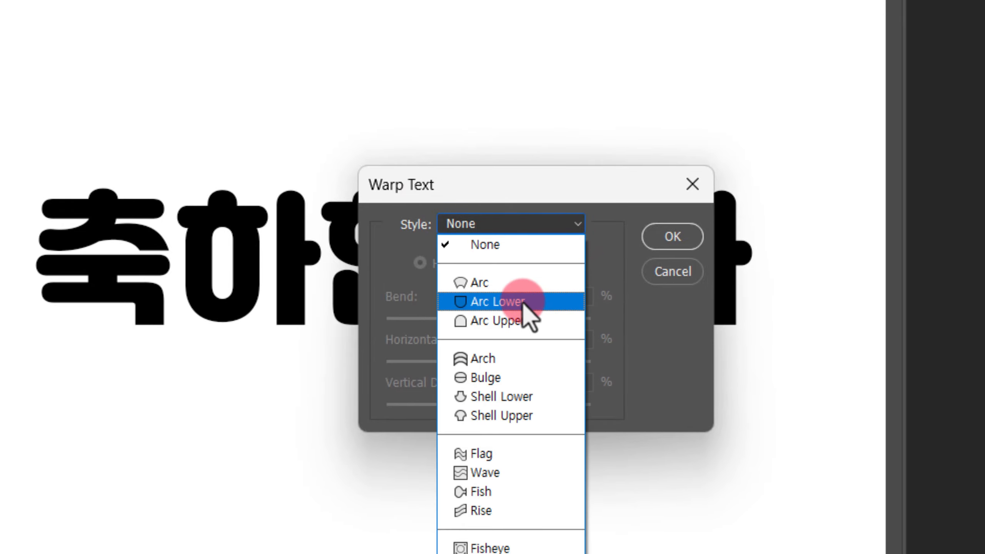
left_click(524, 302)
left_click(560, 224)
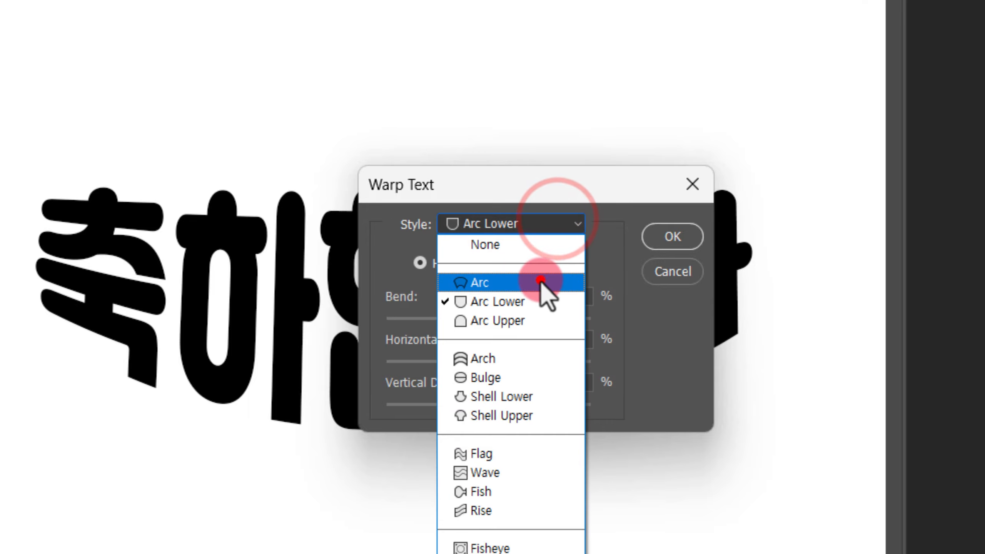
left_click(541, 280)
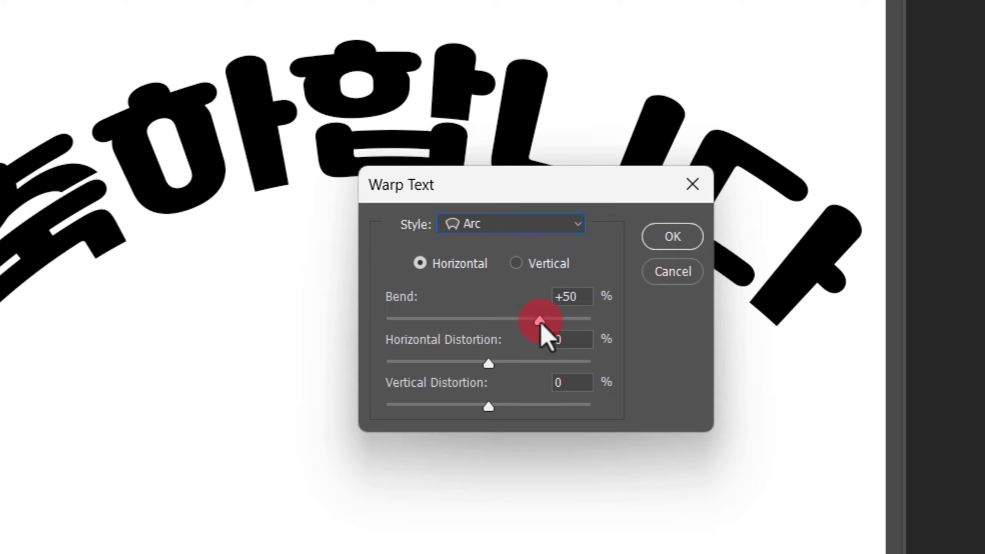
left_click_drag(541, 321, 523, 320)
left_click(655, 236)
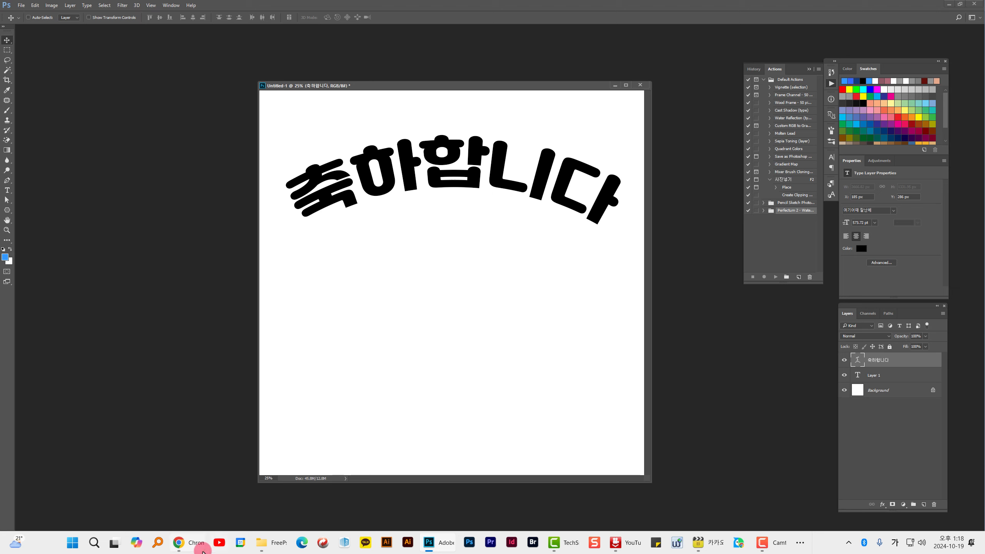
Step: Switch to Chrome by opening a new browser window
mouse_move(191, 549)
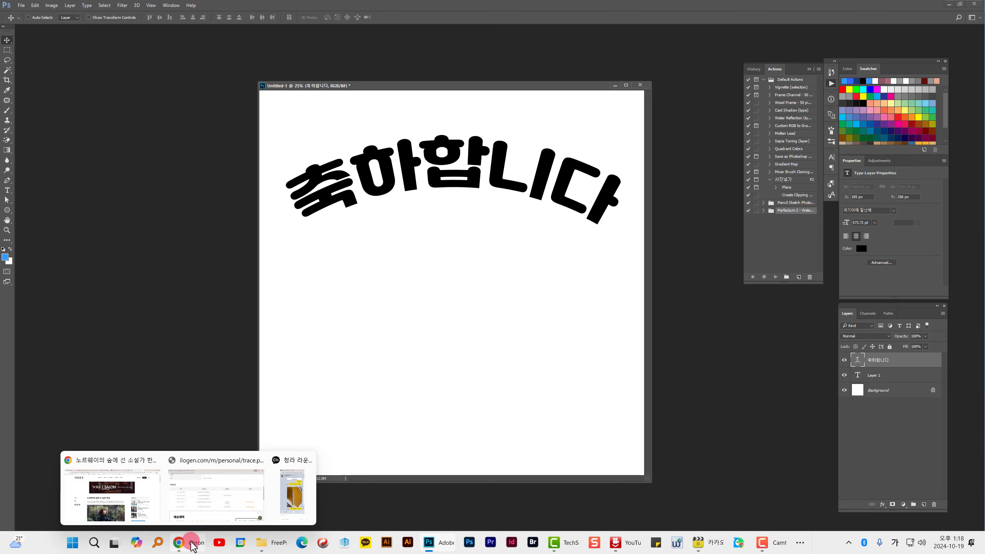
left_click(152, 510)
left_click(185, 543)
right_click(185, 543)
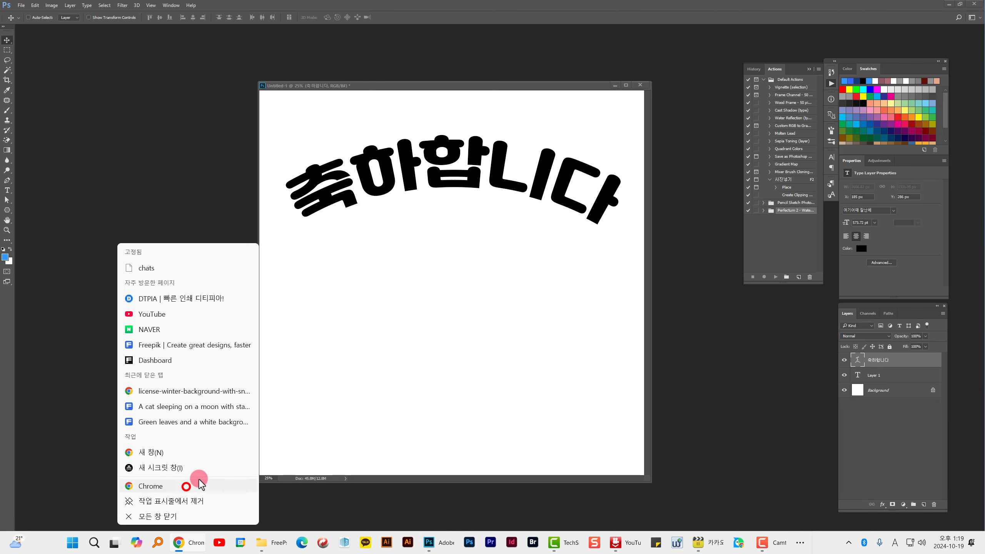
left_click(187, 487)
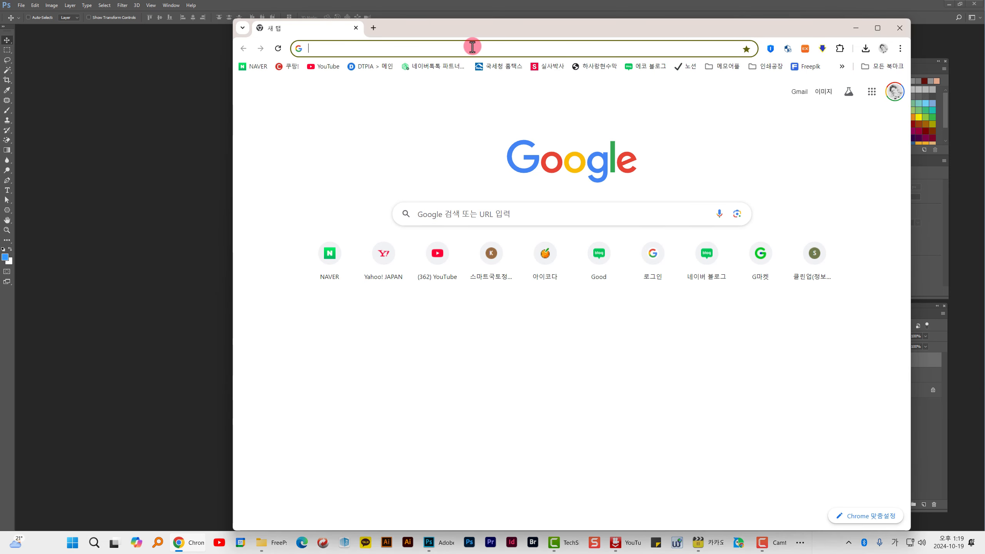
Step: Search Google for "foil balloon action" and look through the results for a Photoshop action
left_click(452, 214)
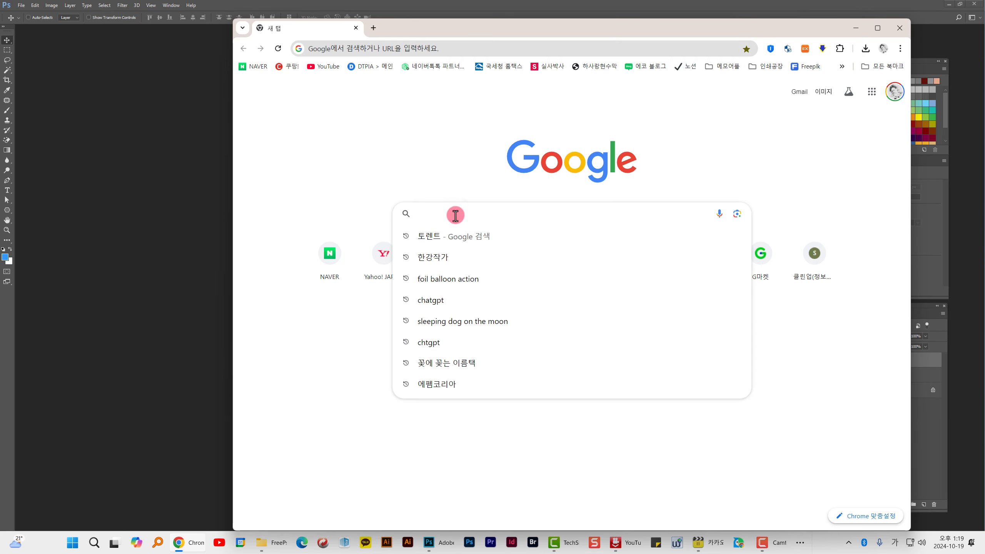
type("ㄹ")
key("BackSpace")
key("BackSpace")
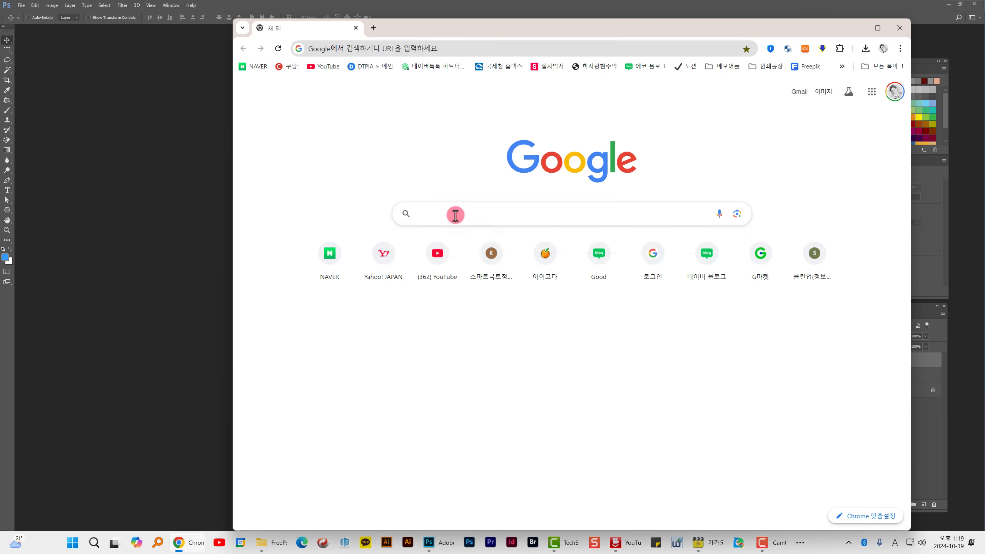
type("FO")
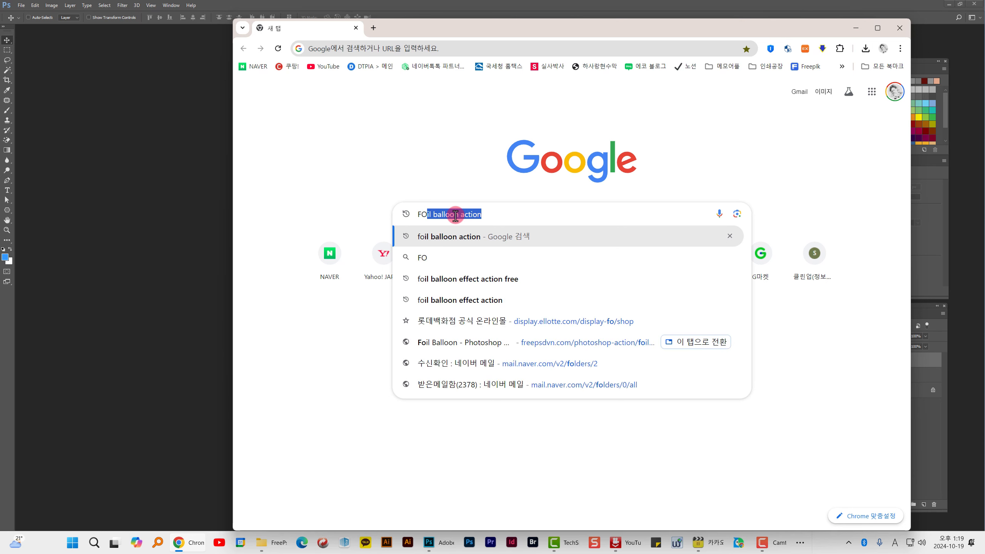
key("BackSpace")
key("BackSpace")
key("BackSpace")
type("f")
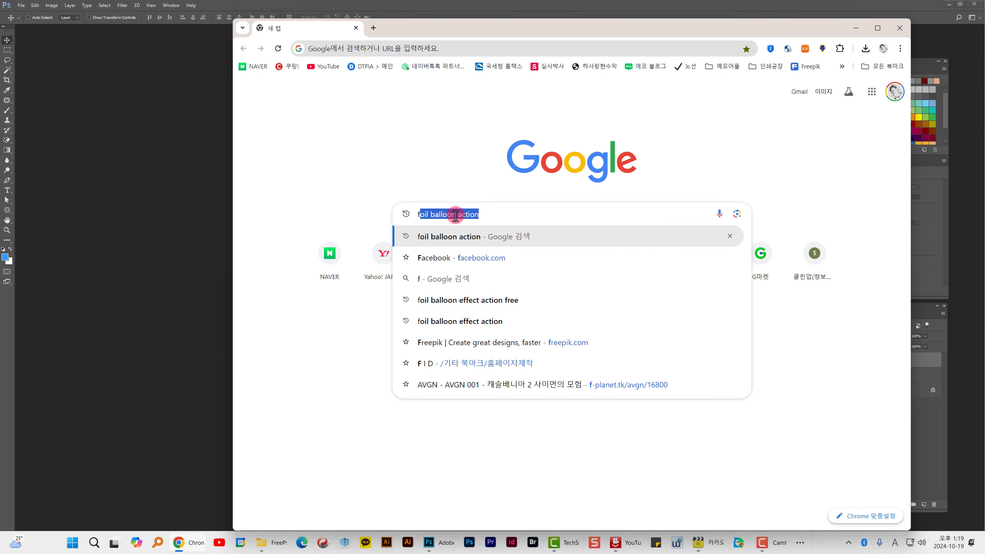
type("oil b")
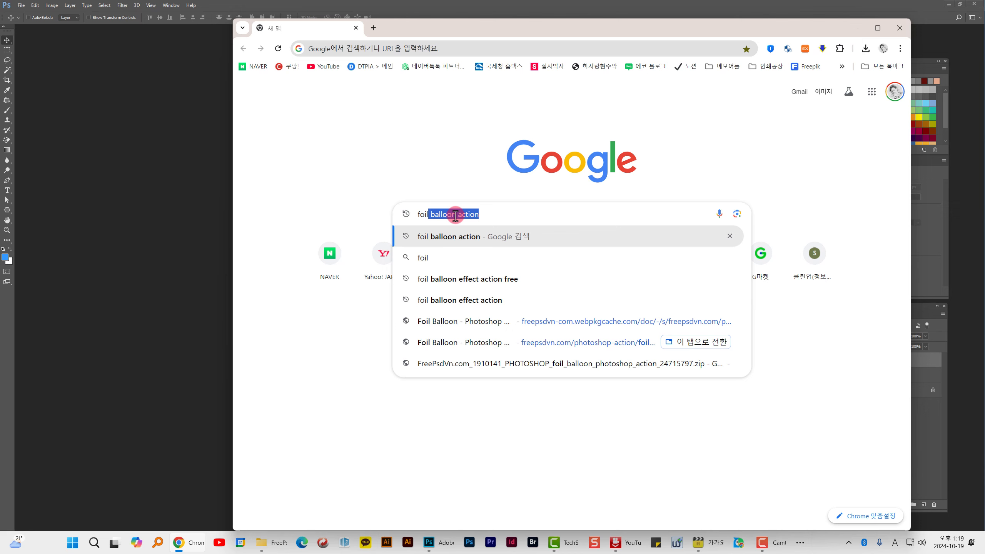
type("alll")
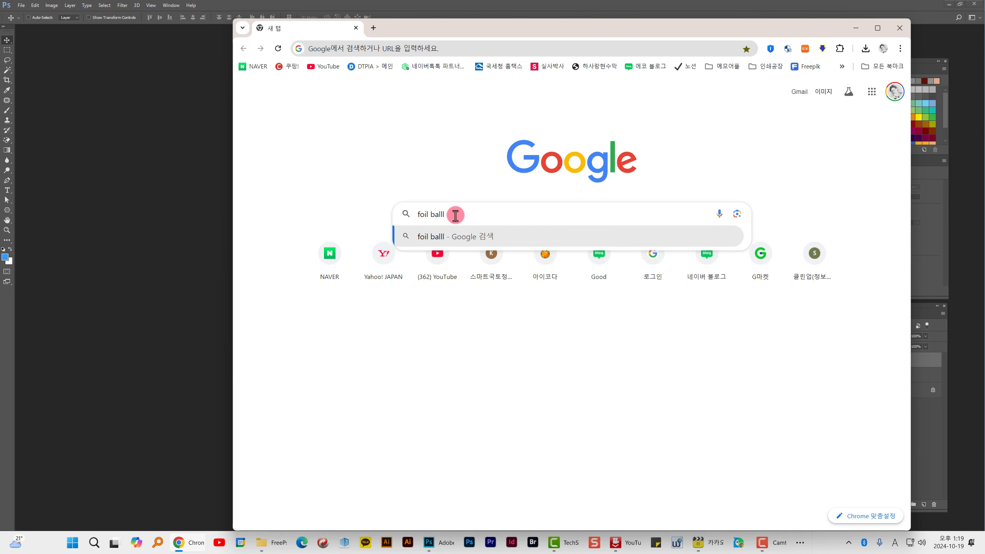
key("BackSpace")
type("oon")
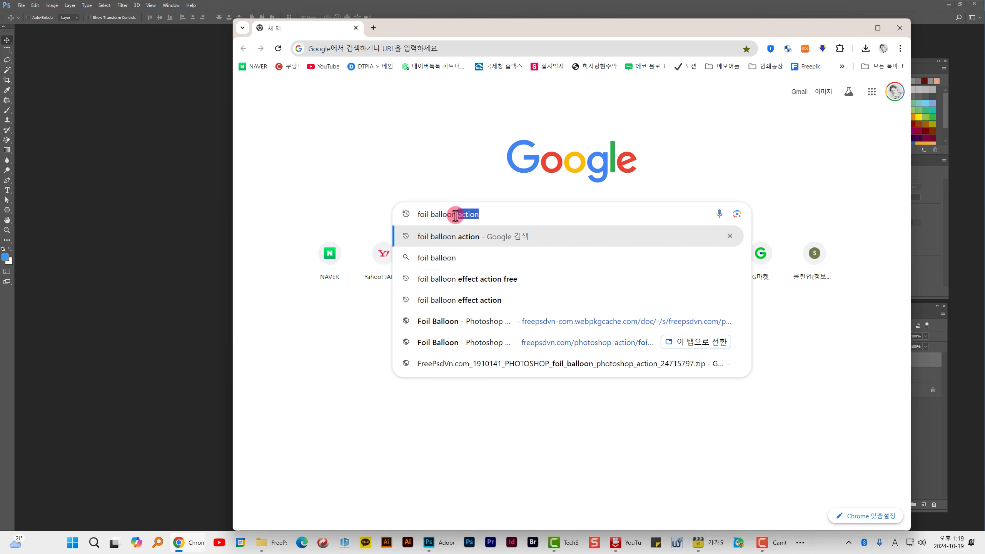
type(" action")
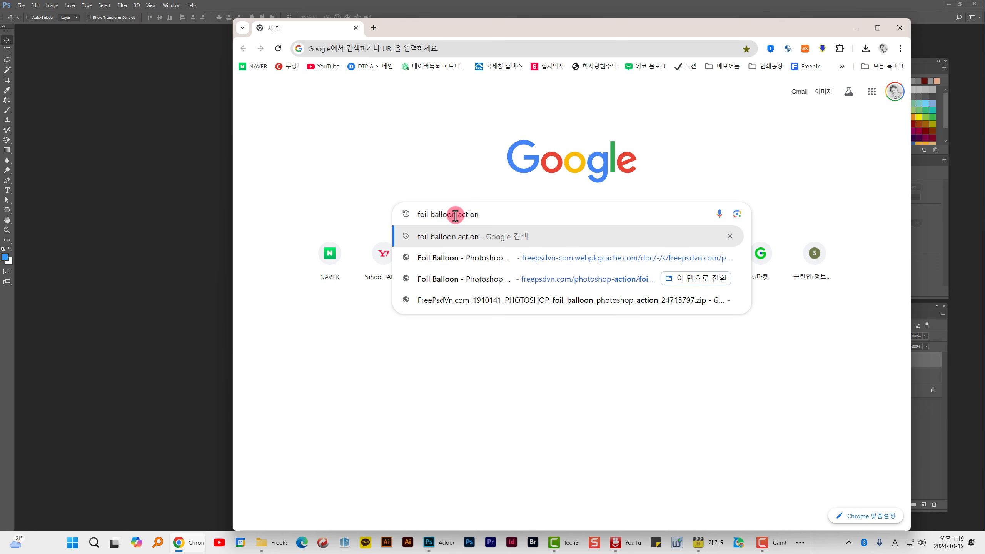
key("Return")
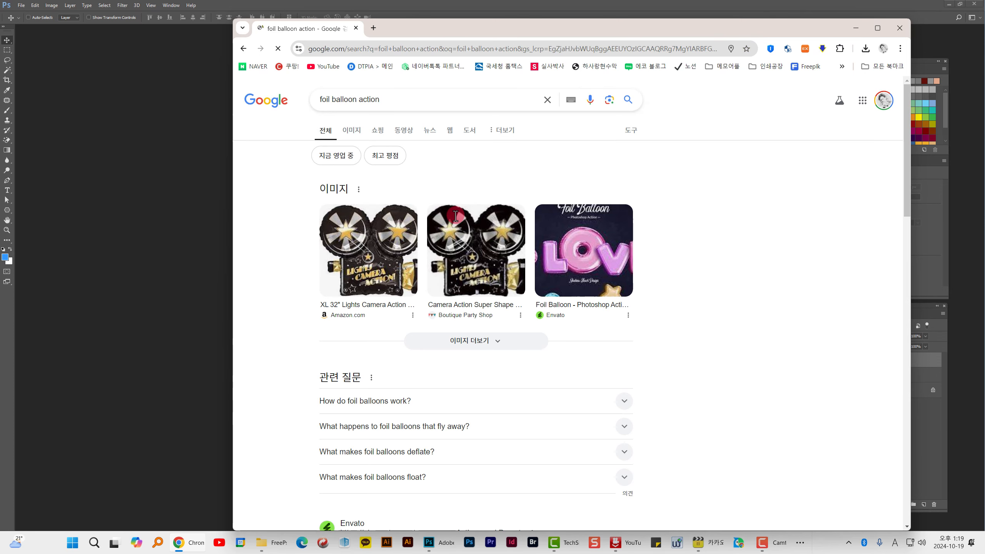
scroll(341, 289, "down", 5)
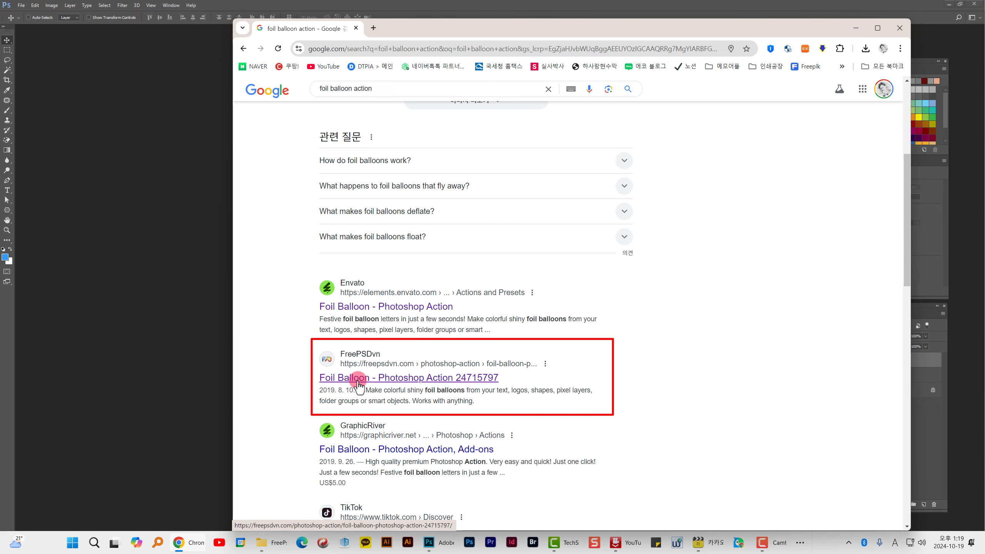
left_click(356, 378)
scroll(446, 322, "down", 2)
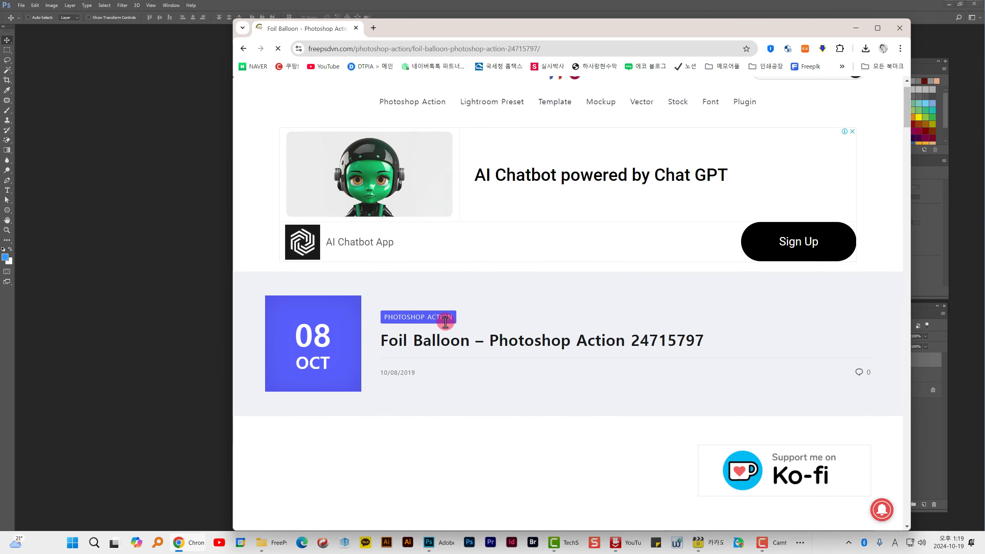
scroll(446, 321, "down", 3)
scroll(444, 323, "down", 6)
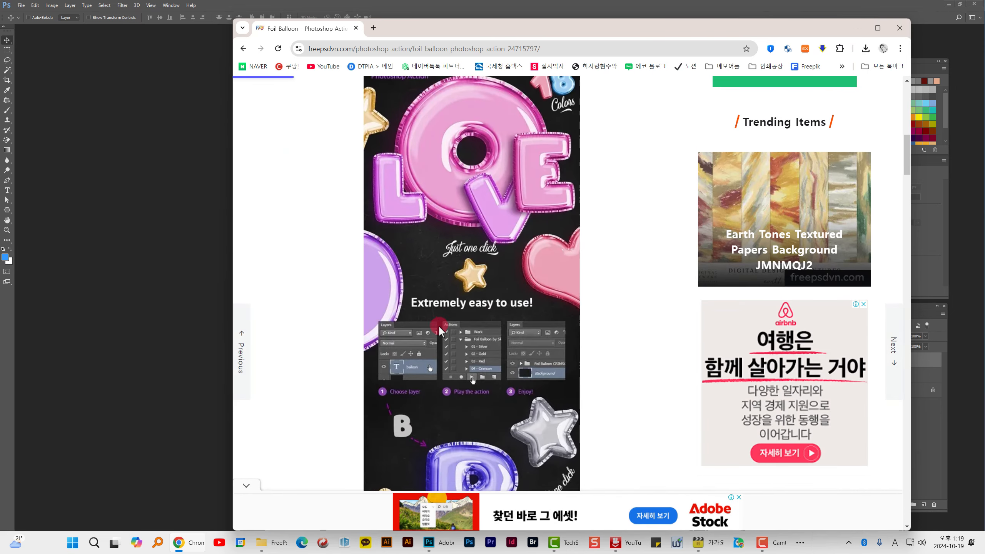
scroll(439, 325, "down", 12)
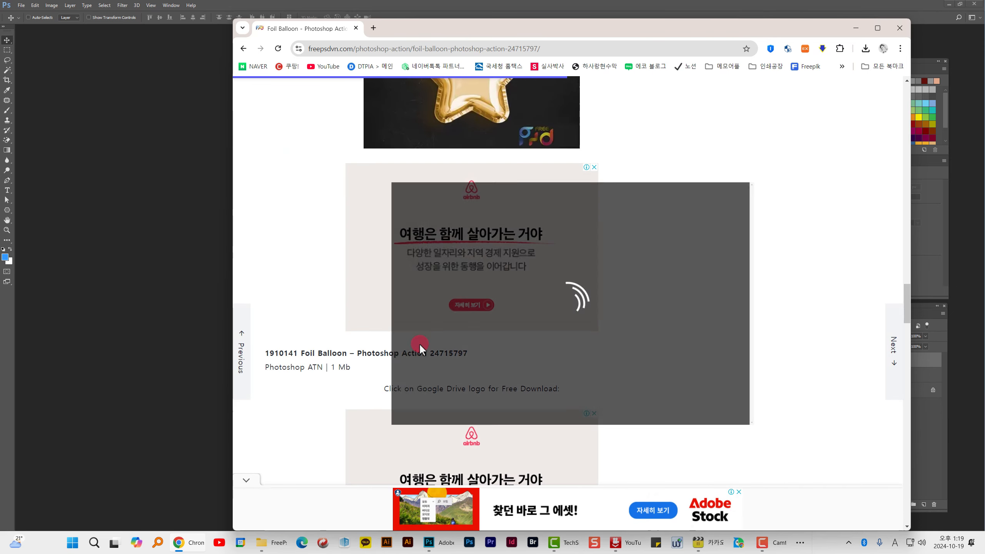
scroll(419, 343, "down", 3)
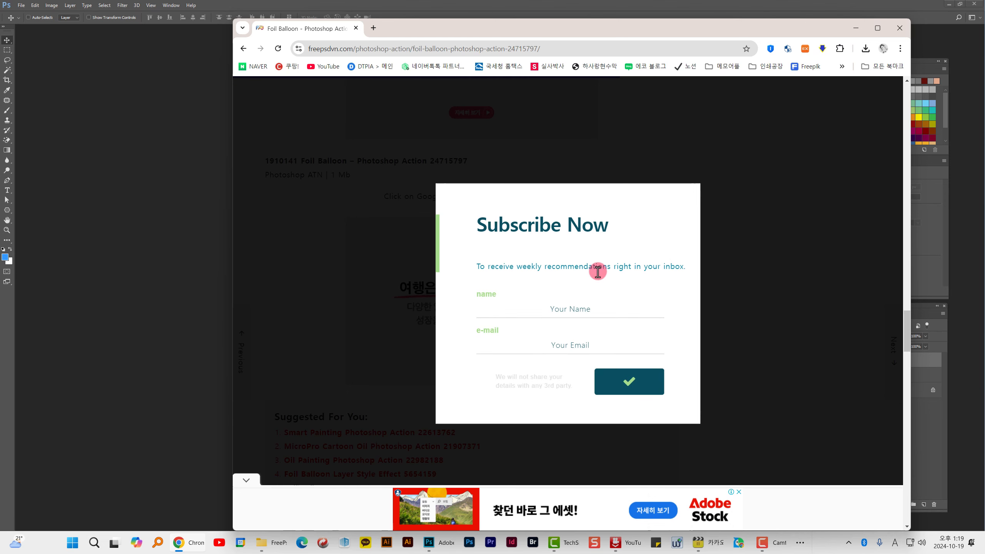
scroll(663, 404, "down", 5)
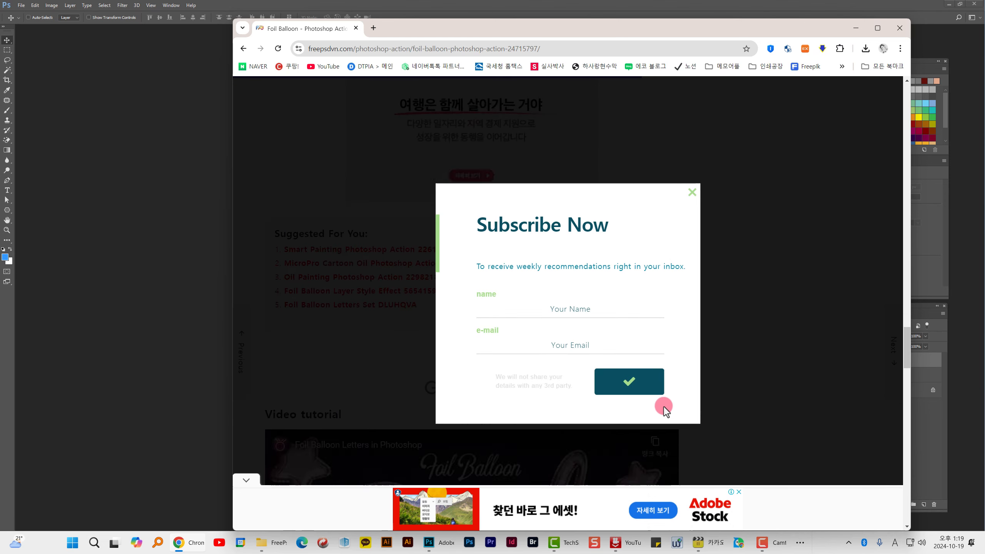
left_click(739, 492)
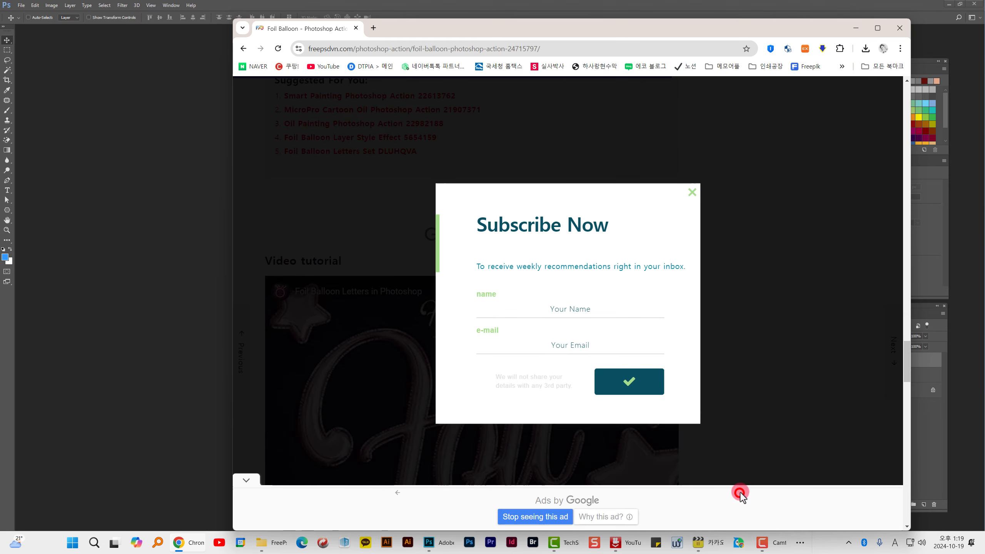
left_click(244, 48)
Step: Open the FreePSDvn result "Foil Balloon - Photoshop Action 24715797" and follow its Google Drive download link
left_click(388, 375)
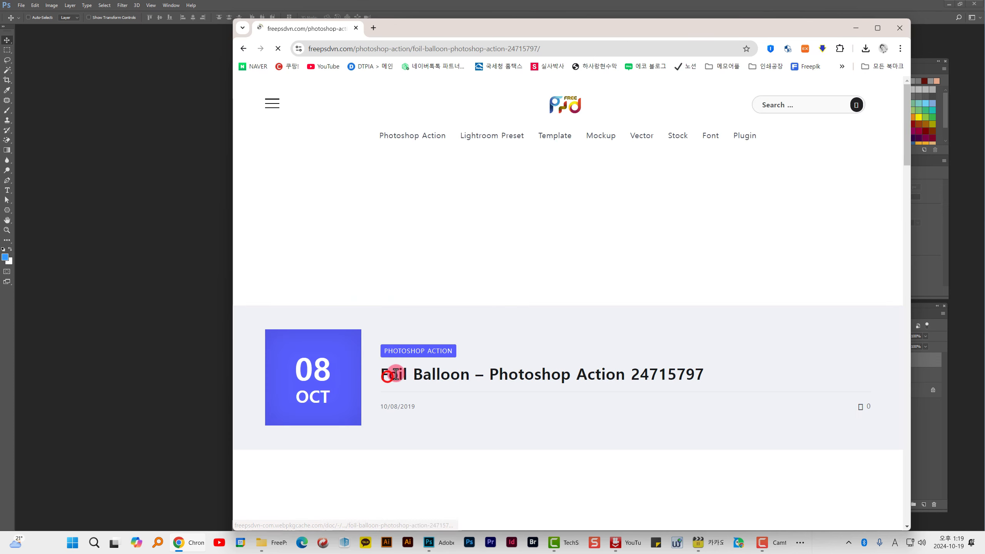
scroll(496, 387, "down", 3)
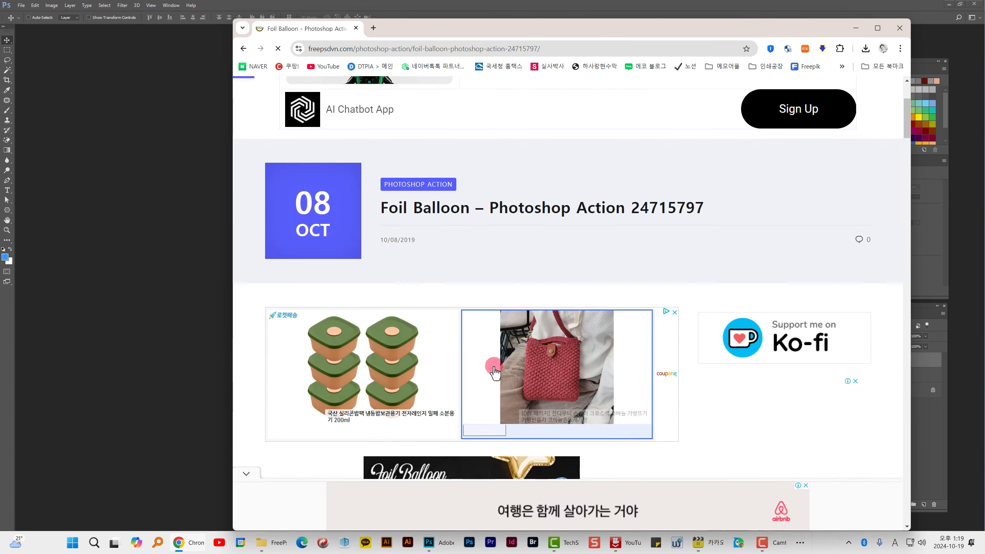
scroll(494, 373, "down", 15)
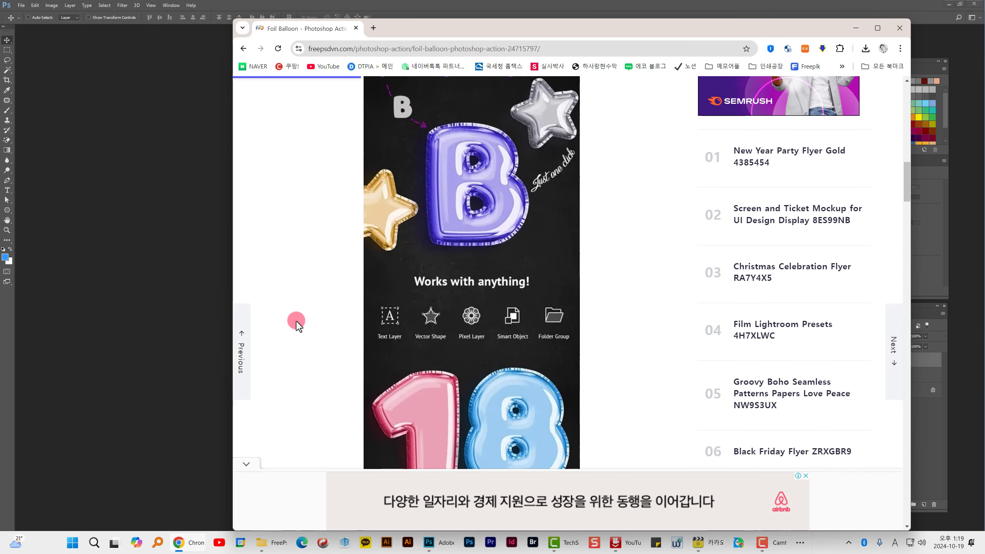
scroll(296, 321, "down", 15)
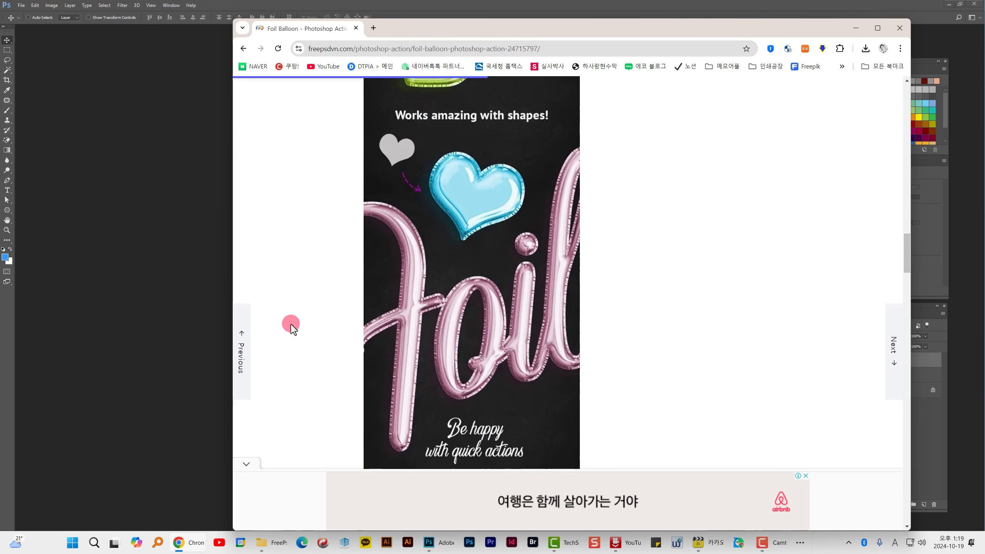
scroll(291, 324, "down", 15)
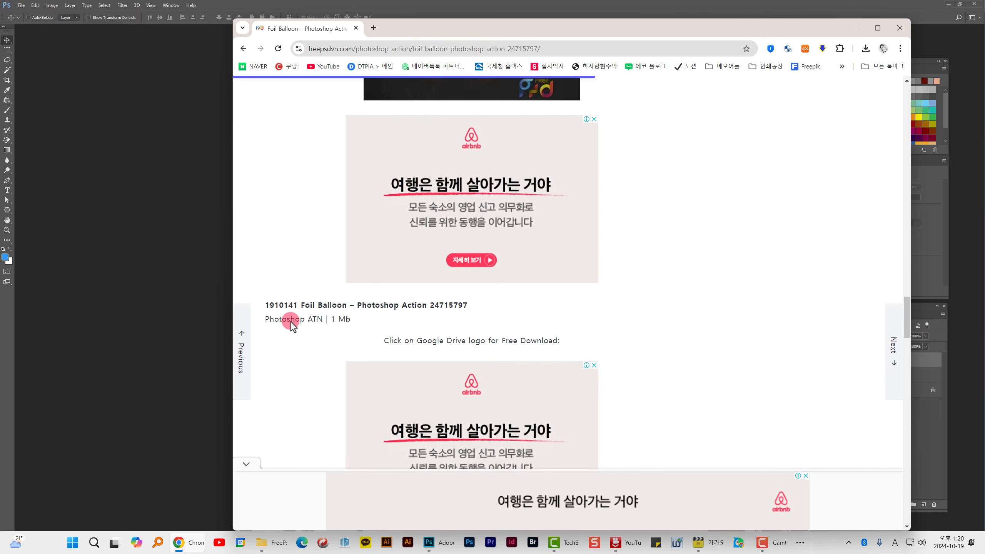
scroll(291, 323, "down", 8)
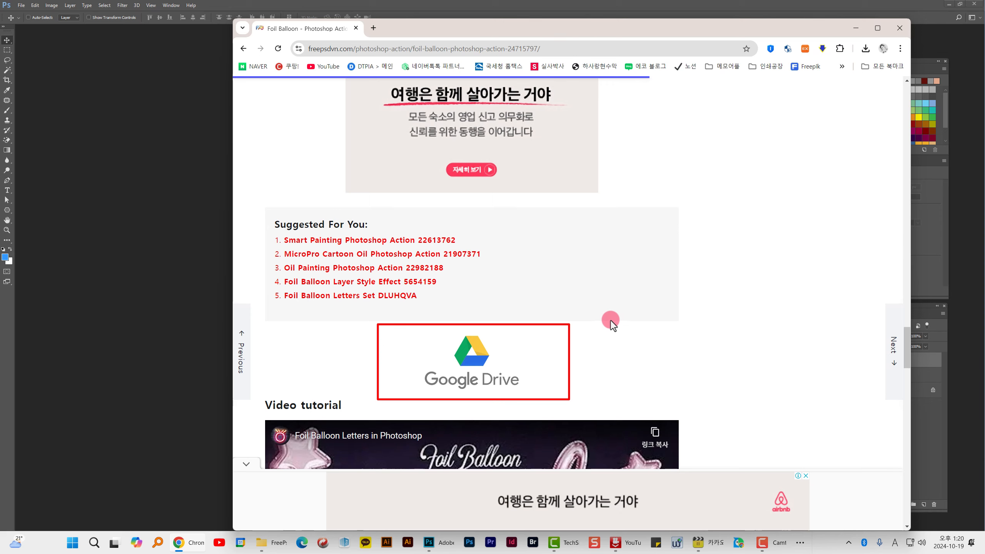
left_click(472, 361)
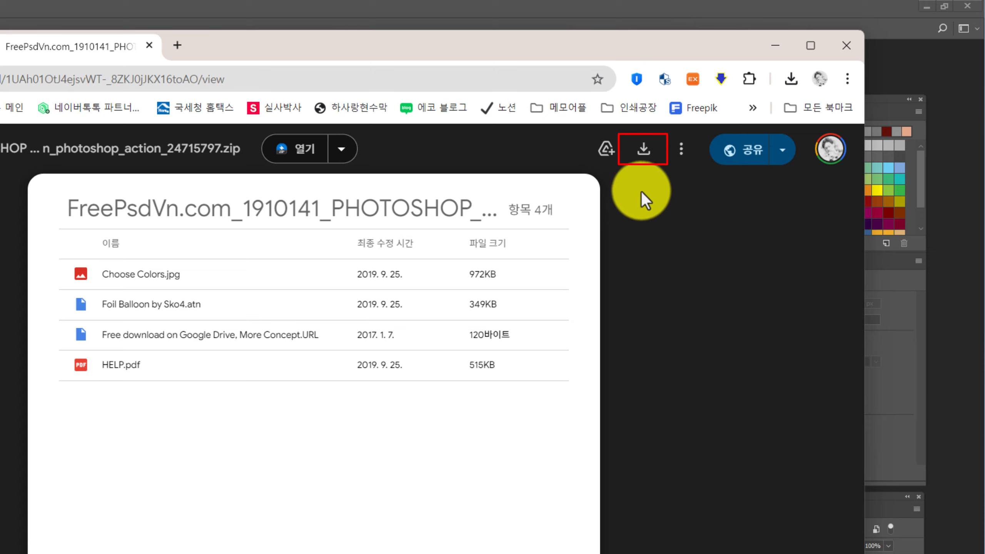
Step: Download the foil balloon action zip from Google Drive and open the downloaded archive in Bandizip
left_click(645, 154)
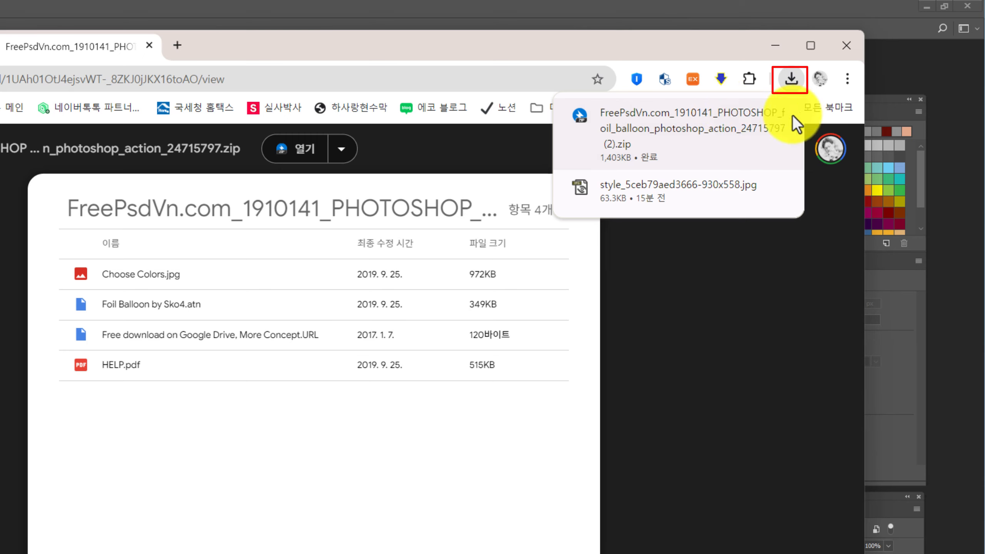
left_click(793, 79)
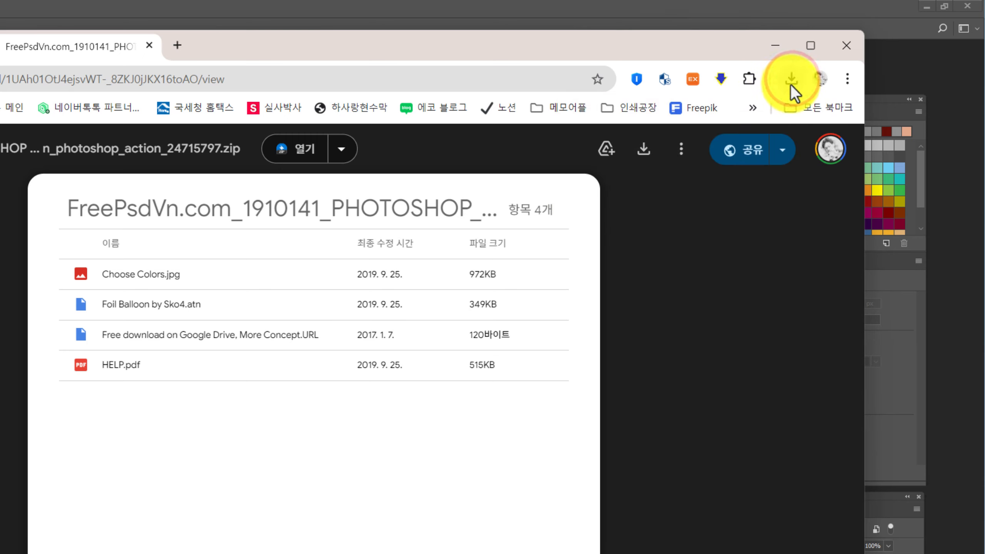
left_click(792, 88)
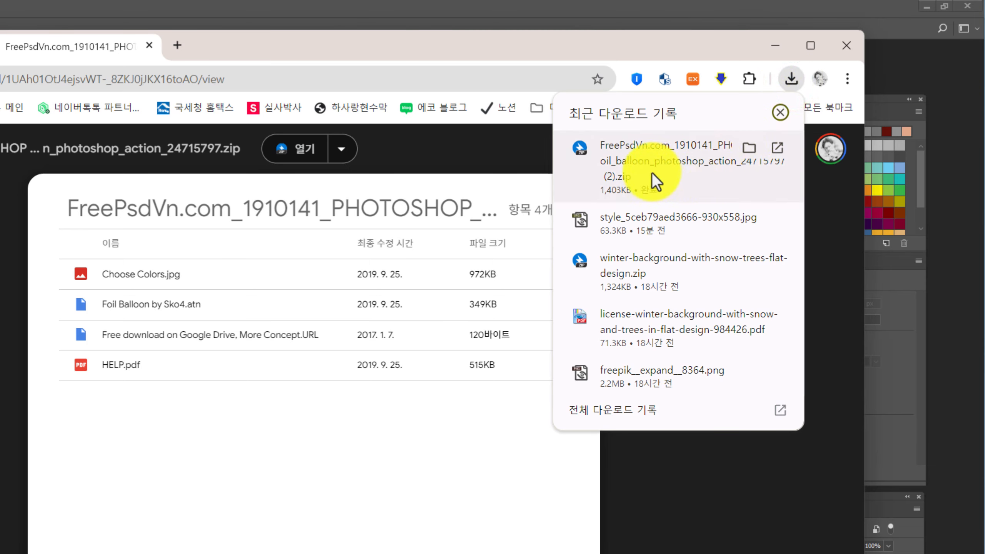
left_click(633, 162)
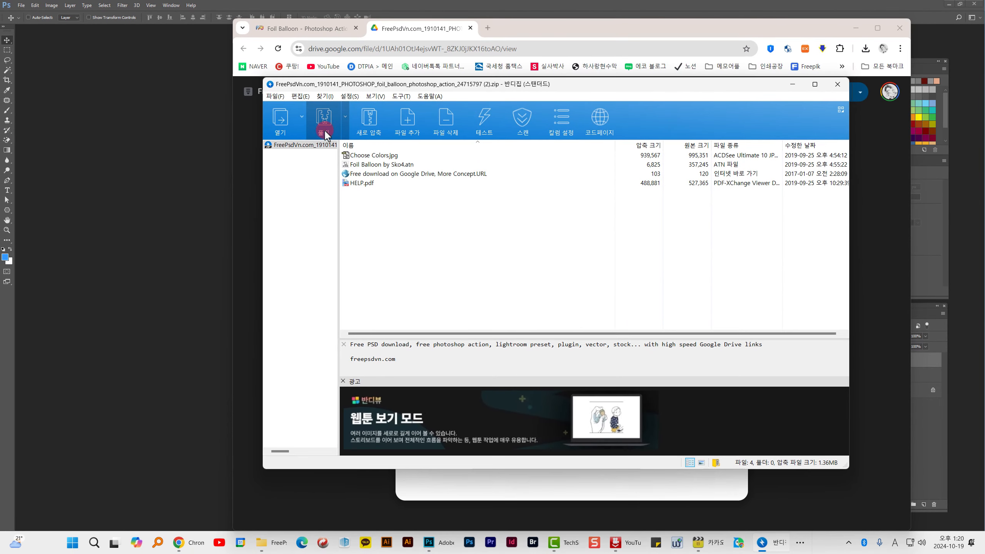
Step: Extract all files of the archive into the folder D:\유틸\포토샵 액션, in a subfolder named after the archive
left_click(325, 136)
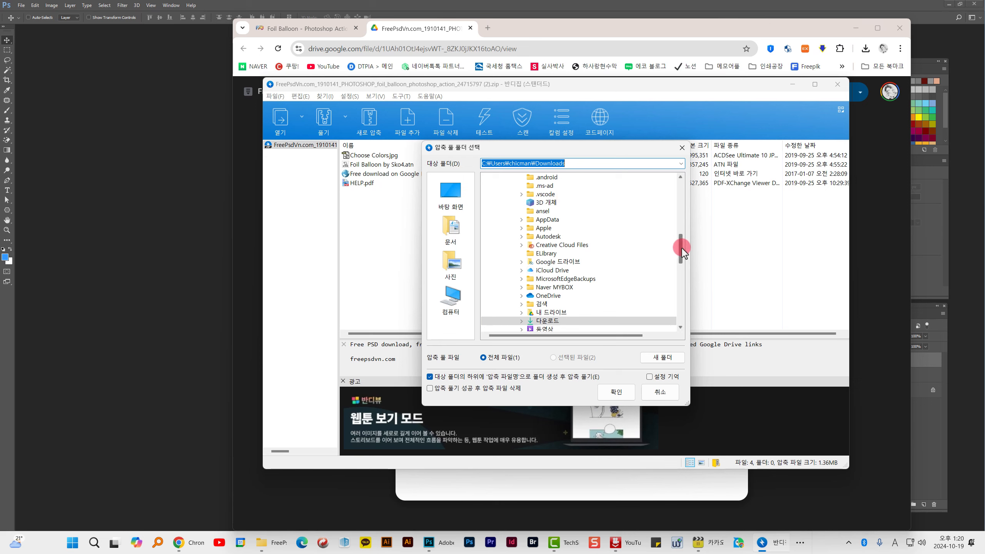
left_click_drag(681, 248, 676, 287)
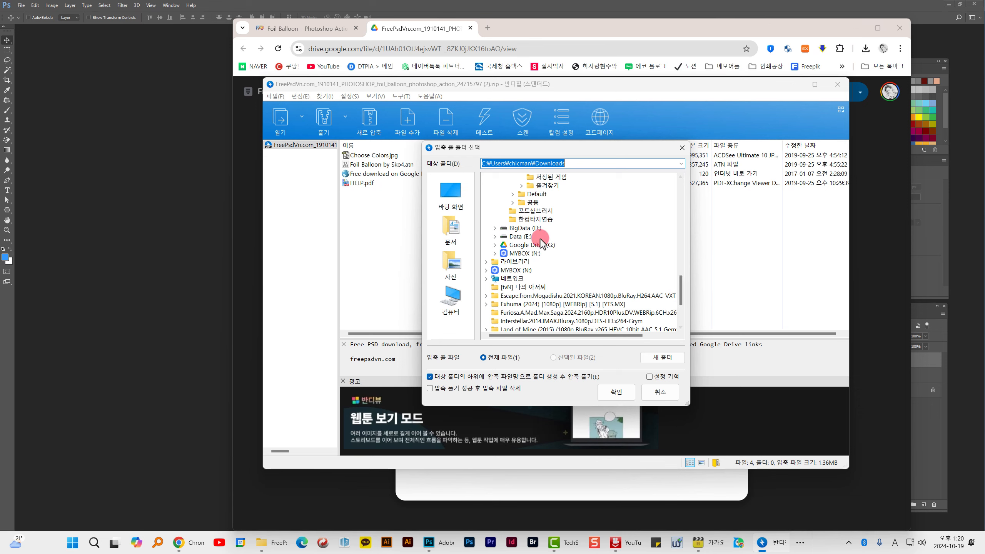
left_click(528, 228)
left_click(495, 228)
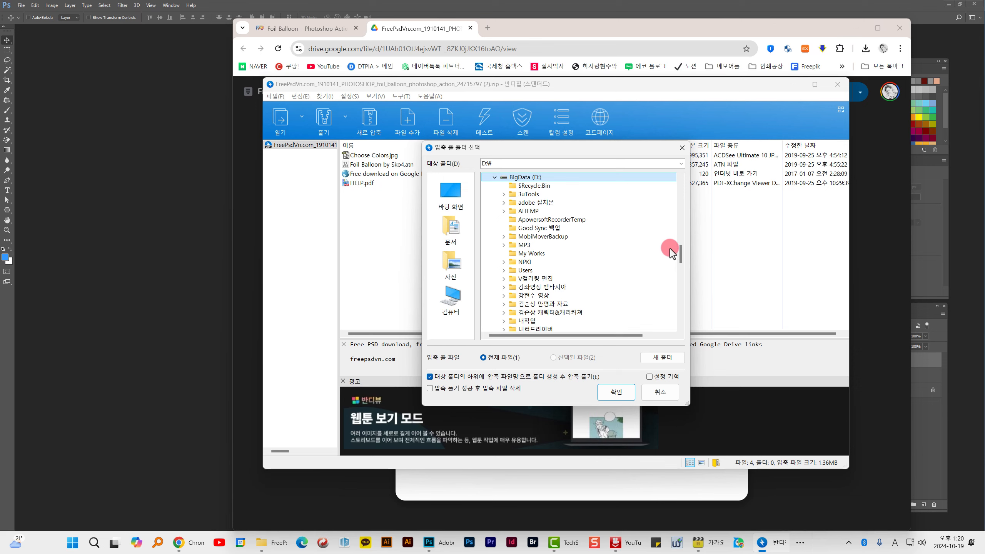
left_click_drag(681, 254, 675, 292)
left_click(524, 177)
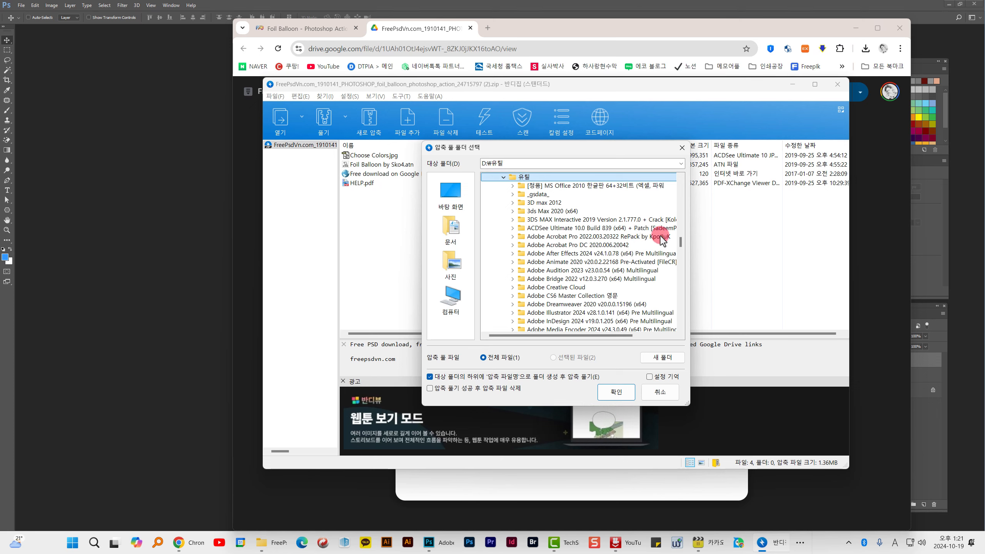
left_click_drag(679, 243, 542, 230)
left_click(541, 229)
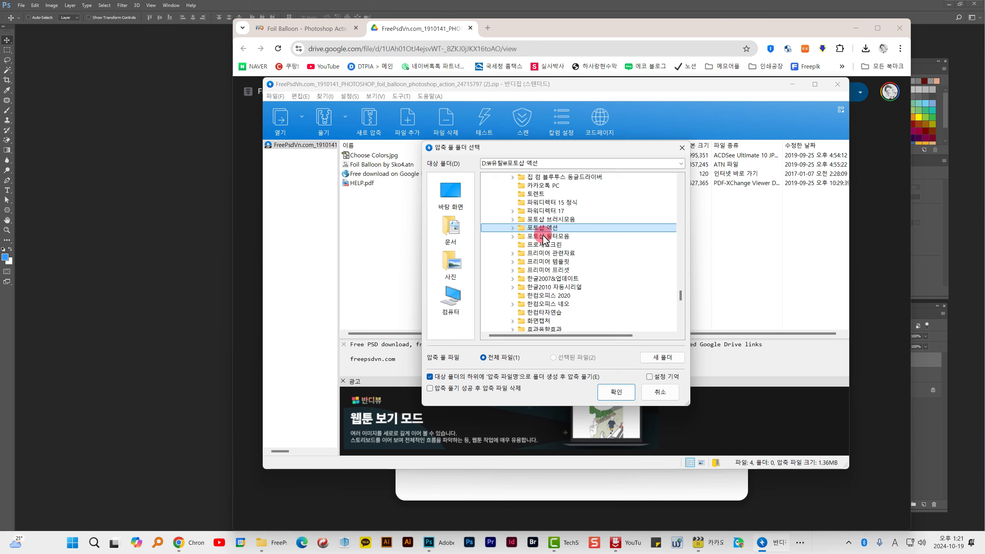
left_click(617, 391)
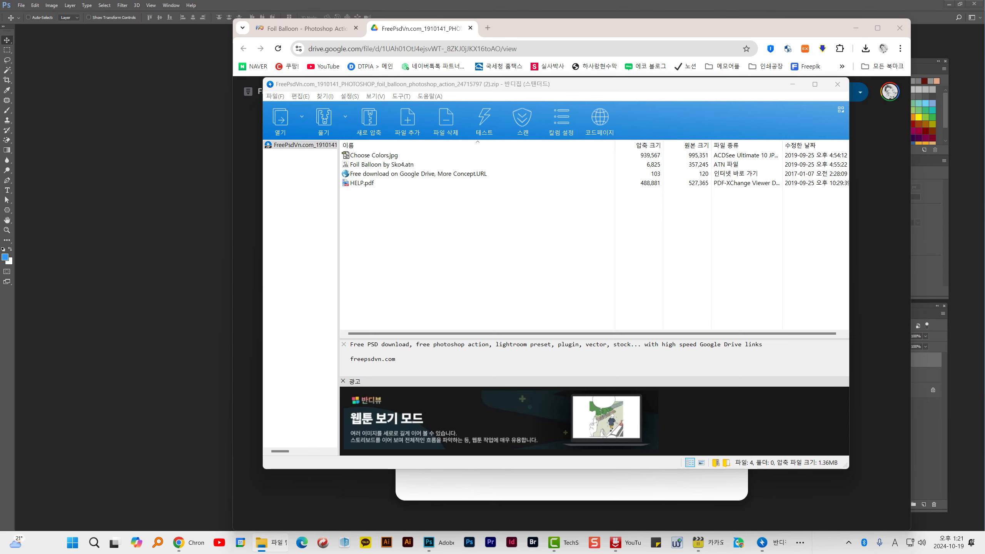
Step: Switch from the 포토샵 액션 folder to Chrome and close it, along with Bandizip and its update prompt
left_click_drag(858, 37, 503, 48)
left_click(555, 90)
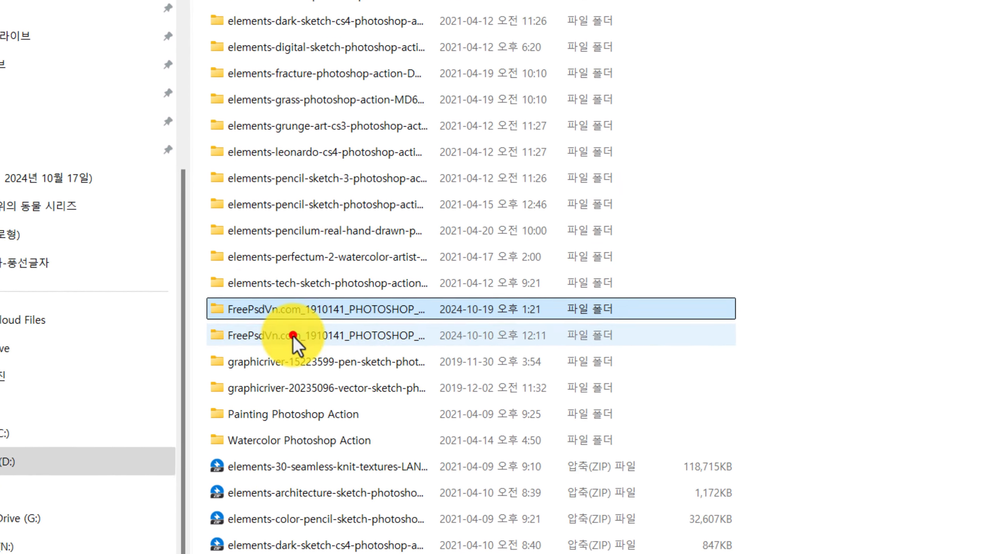
left_click(480, 365)
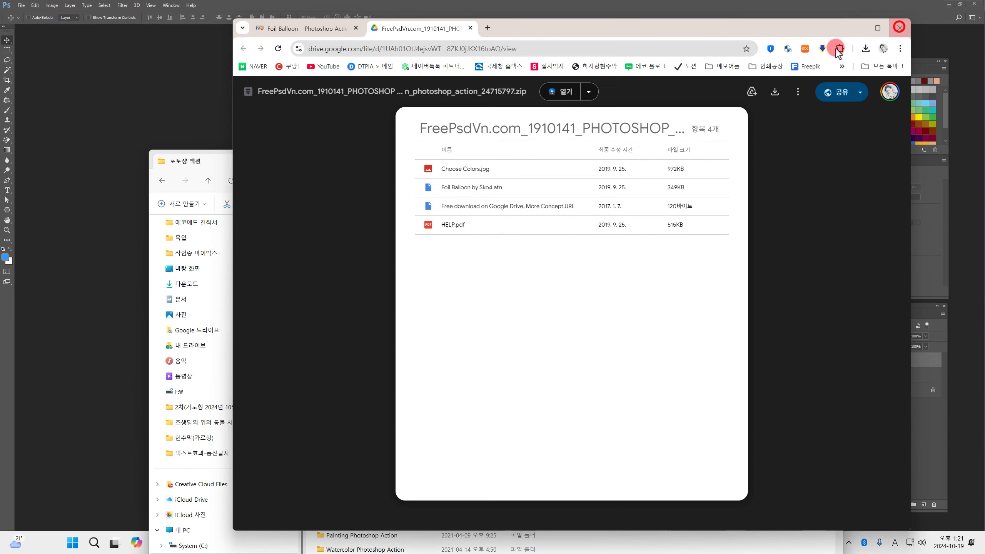
left_click(899, 27)
left_click(831, 88)
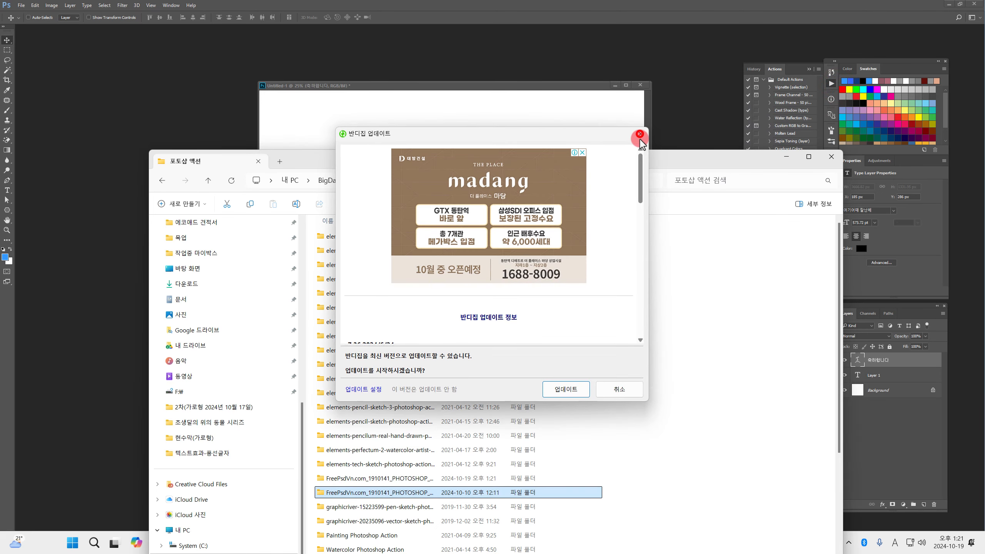
left_click(641, 134)
Step: Open the foil balloon action folder dated 2024-10-10 inside 포토샵 액션 and move the File Explorer window aside
left_click_drag(595, 163, 561, 99)
left_click(312, 429)
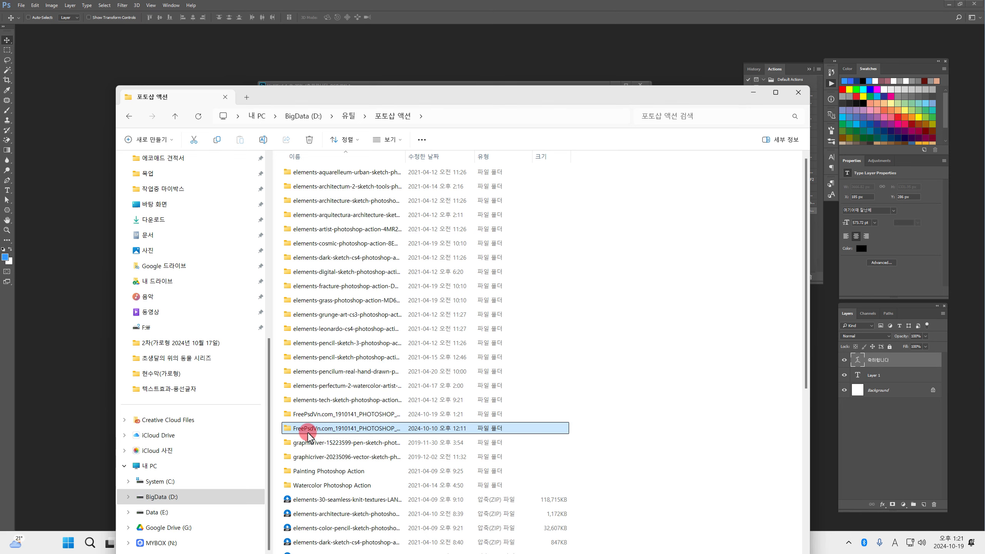
double_click(297, 429)
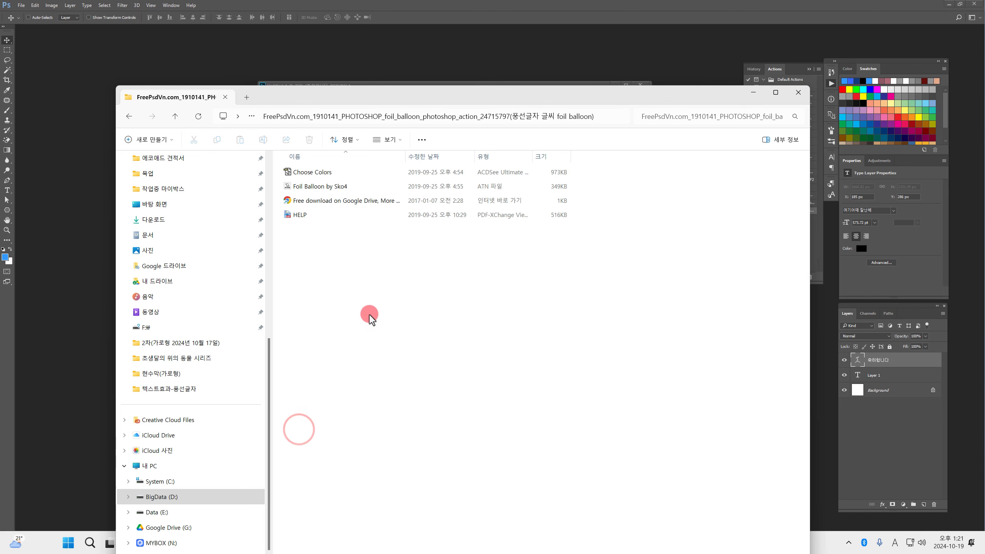
left_click_drag(574, 84, 500, 77)
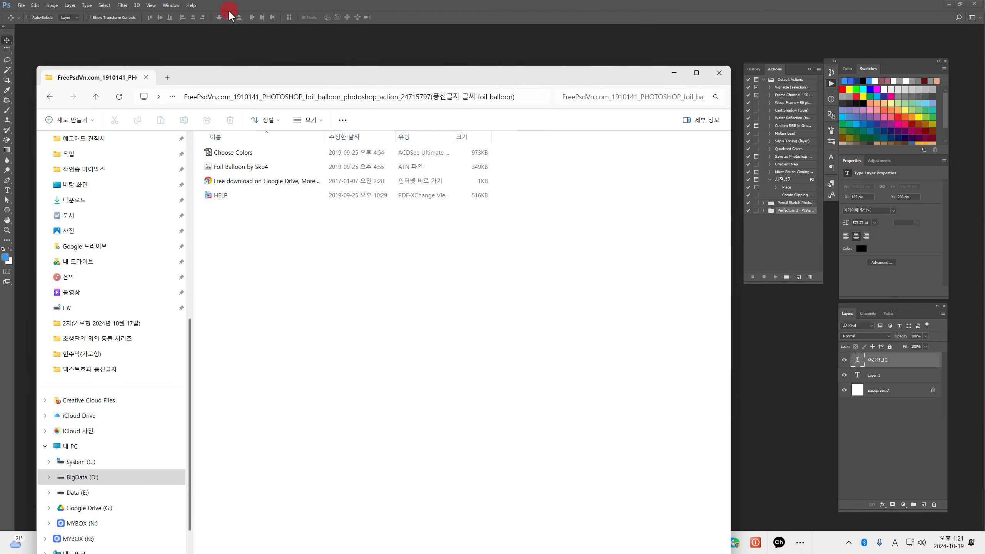
Step: Switch to Photoshop, hide the Actions panel and show it again
left_click(169, 7)
left_click(171, 8)
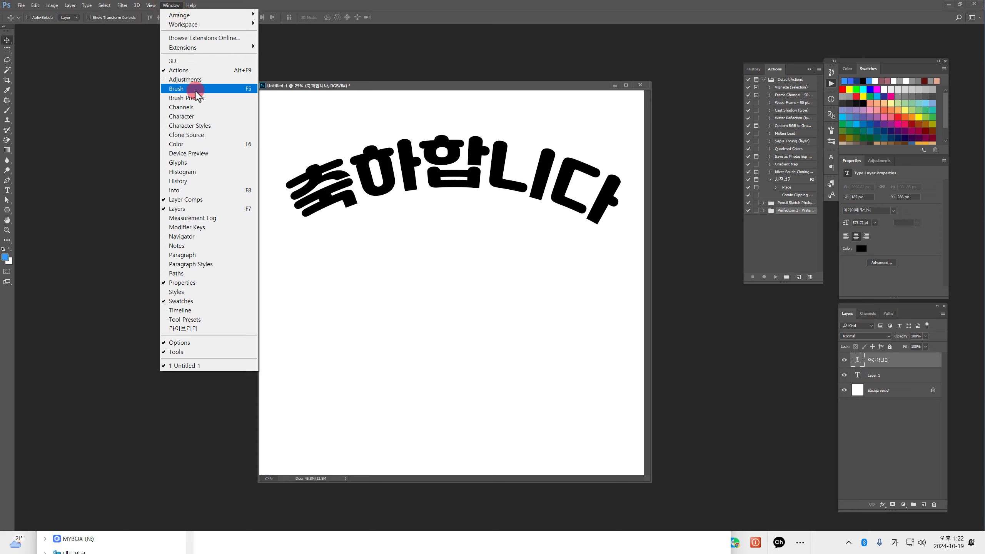
left_click(190, 70)
left_click(171, 5)
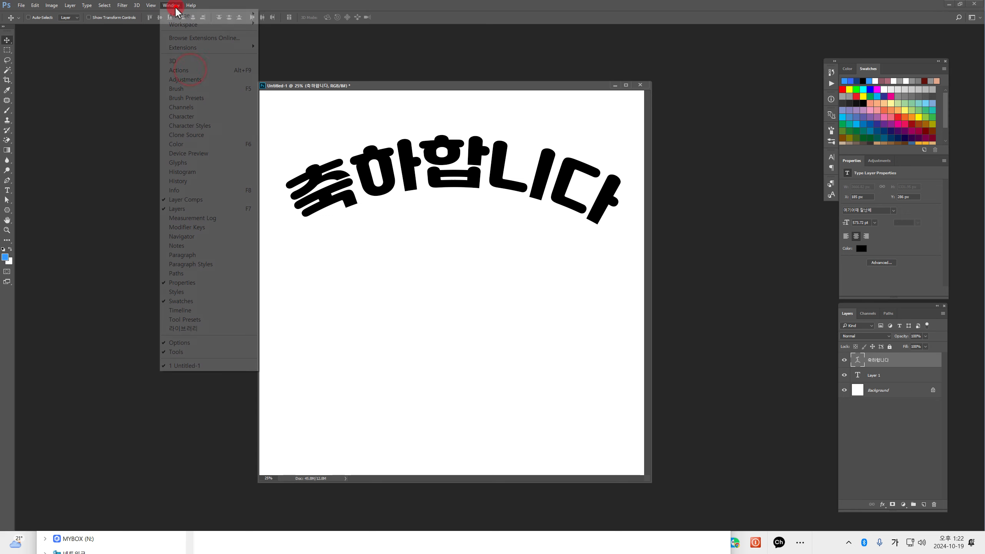
left_click(179, 70)
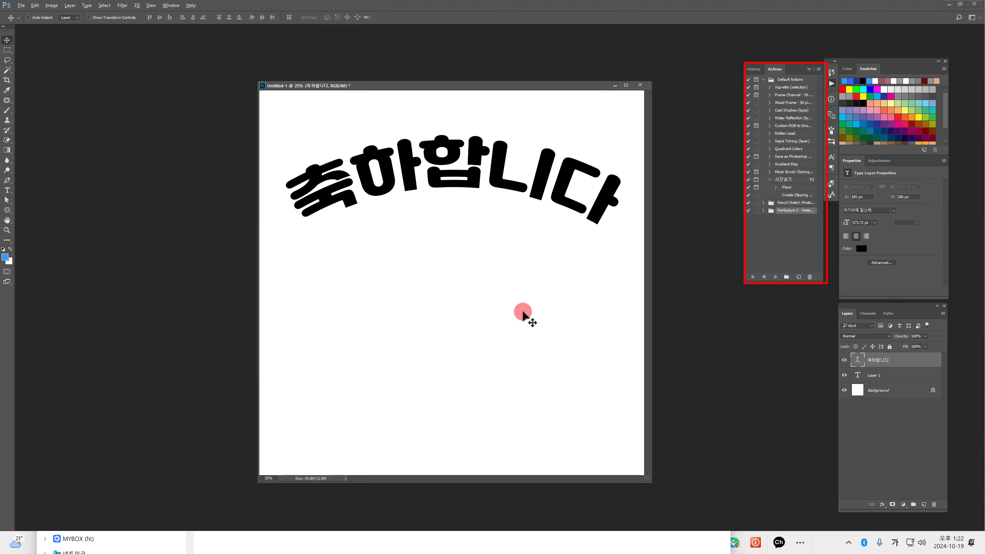
Step: Switch to the File Explorer window with the foil balloon action folder and shift it slightly away from the Actions panel
key("alt+Tab")
key("alt+Tab")
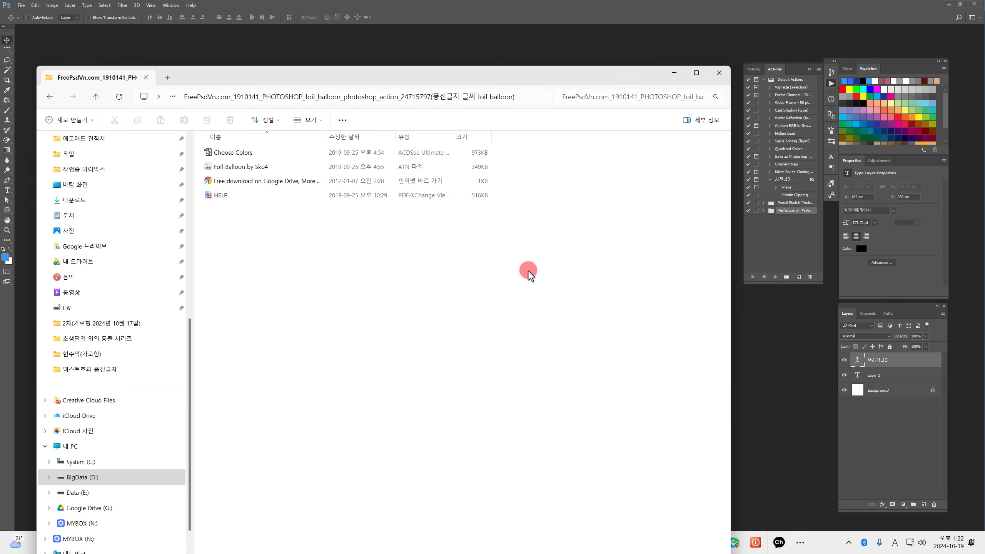
mouse_move(511, 74)
left_mouse_down()
mouse_move(538, 87)
mouse_move(497, 67)
left_mouse_up()
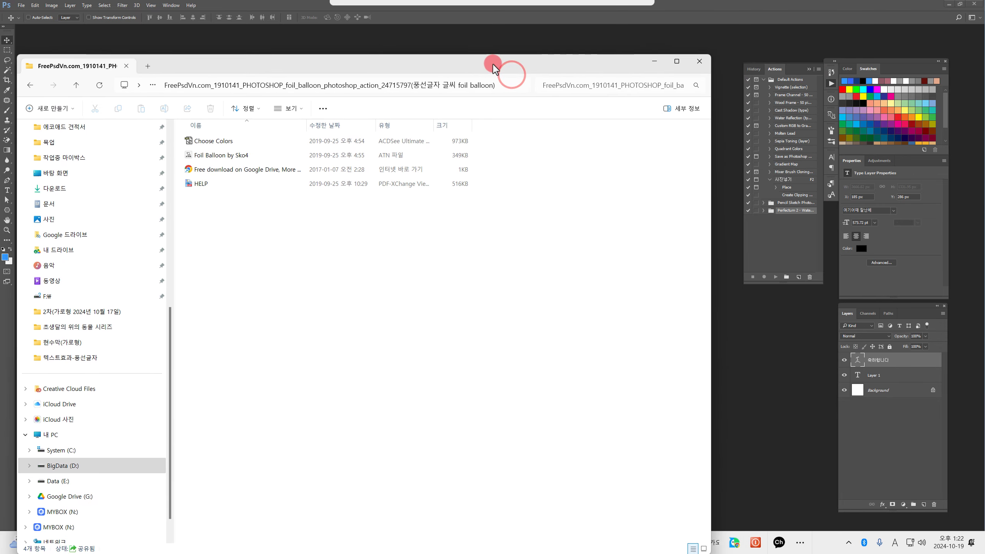
left_click(819, 69)
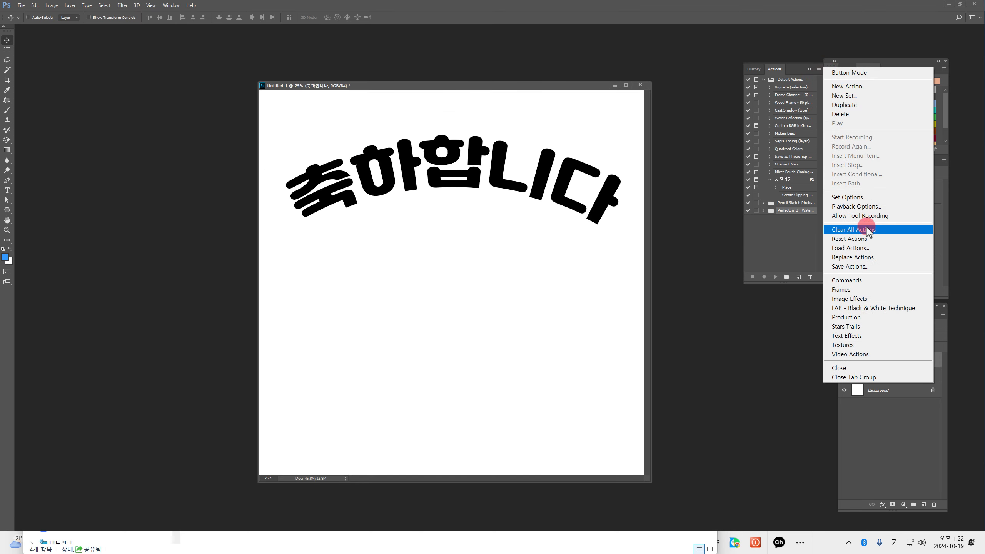
left_click(862, 249)
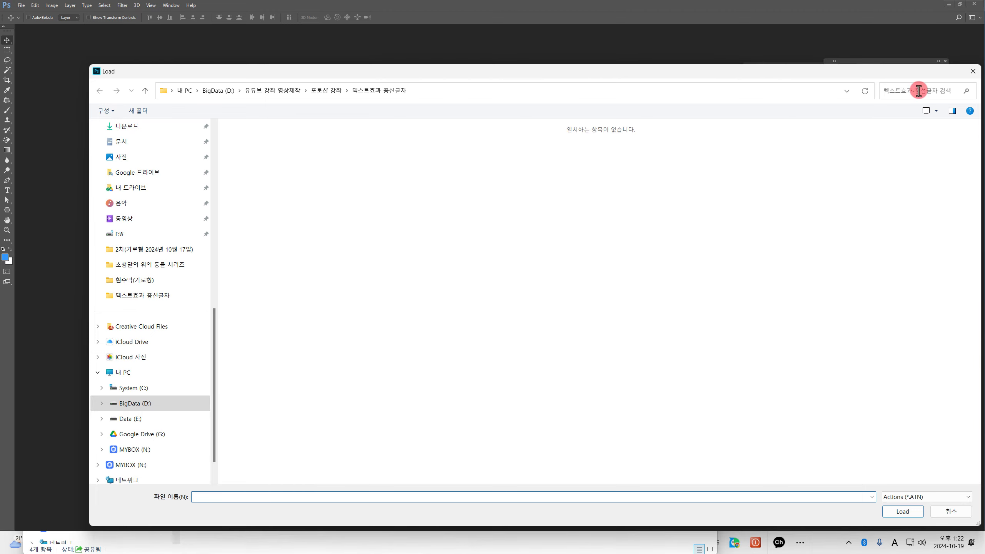
left_click(973, 72)
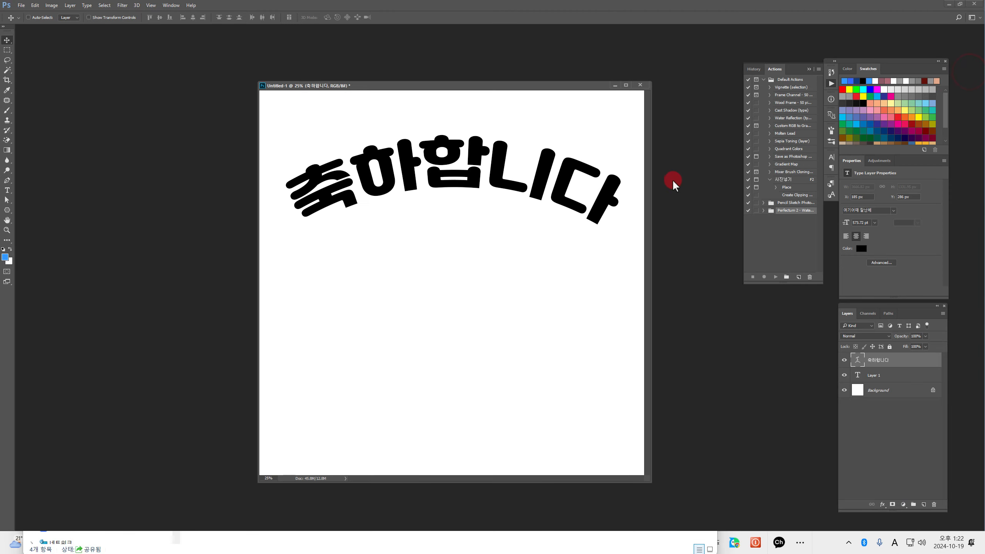
Step: Load the Foil Balloon by Sko4 ATN file from the File Explorer folder into Photoshop as an action set
key("alt+Tab")
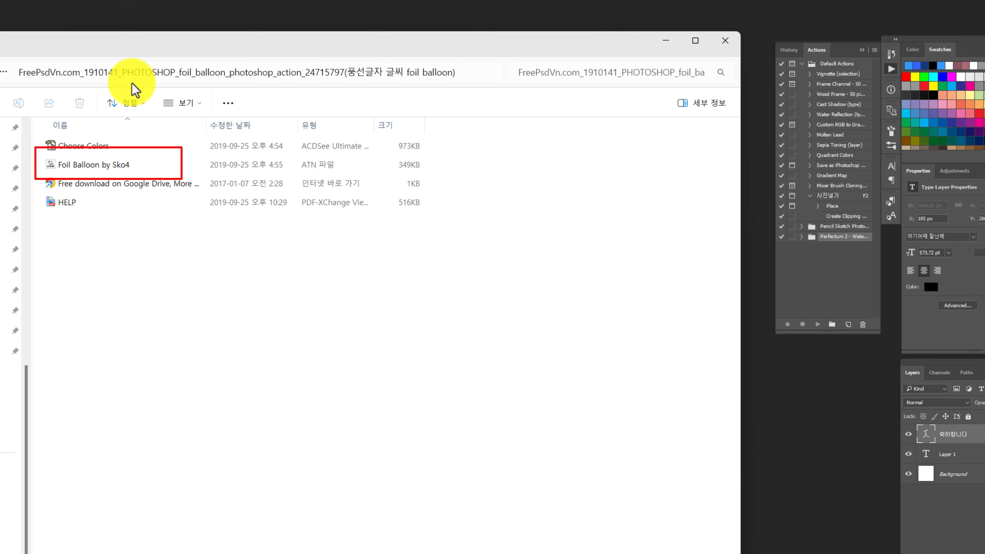
left_click_drag(150, 54, 155, 46)
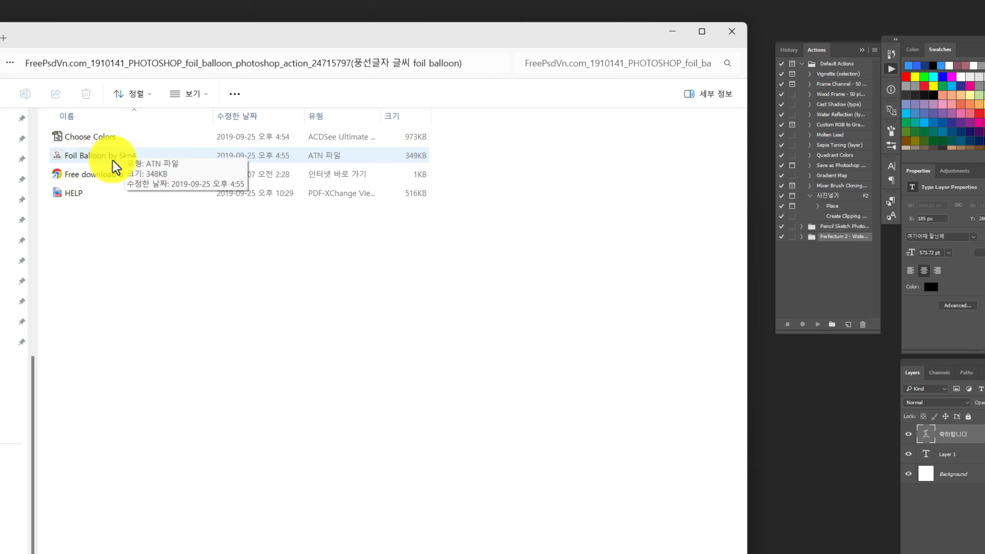
left_click(81, 158)
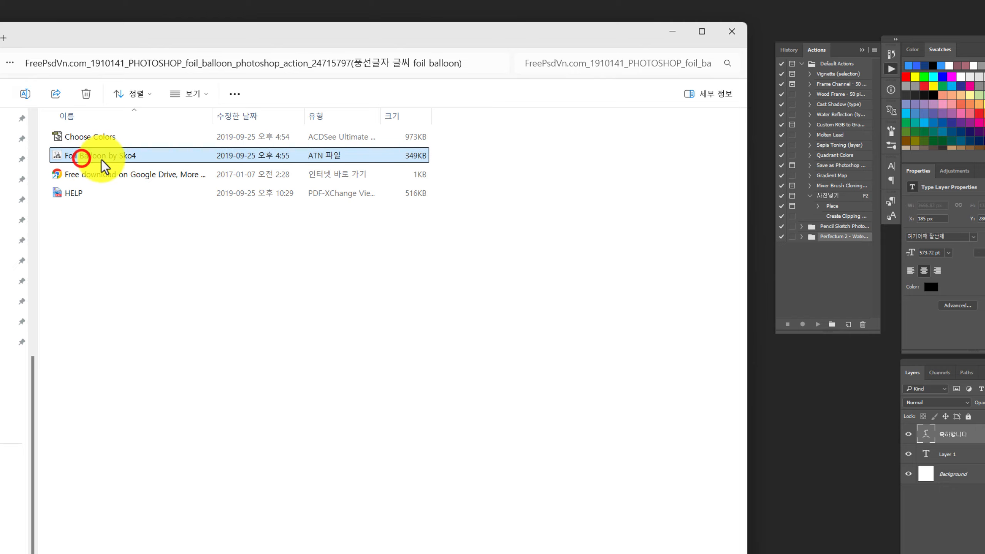
left_click_drag(131, 161, 813, 292)
left_click_drag(812, 283, 811, 285)
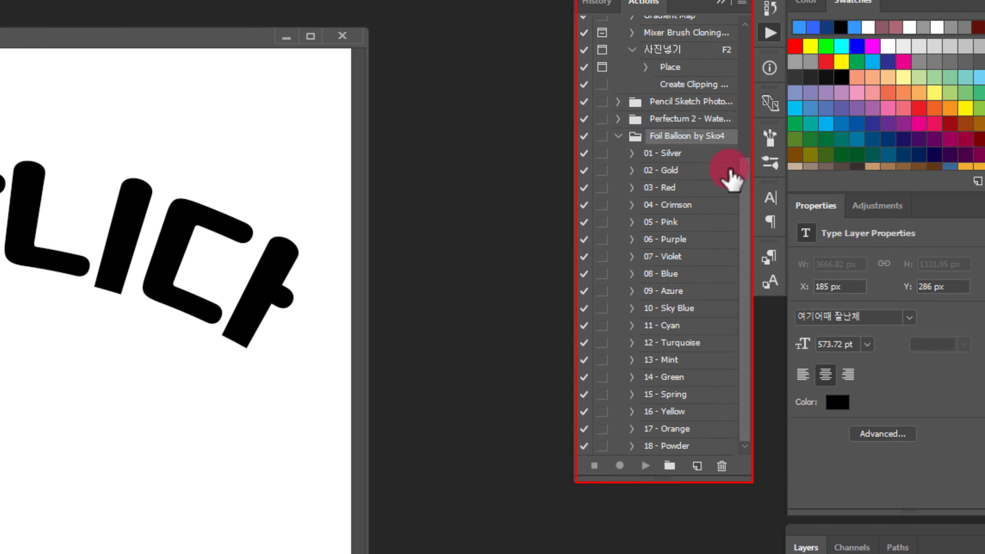
Step: Play the 02 - Gold action of the Foil Balloon by Sko4 set on the arched 축하합니다 text layer
left_click_drag(747, 198, 752, 220)
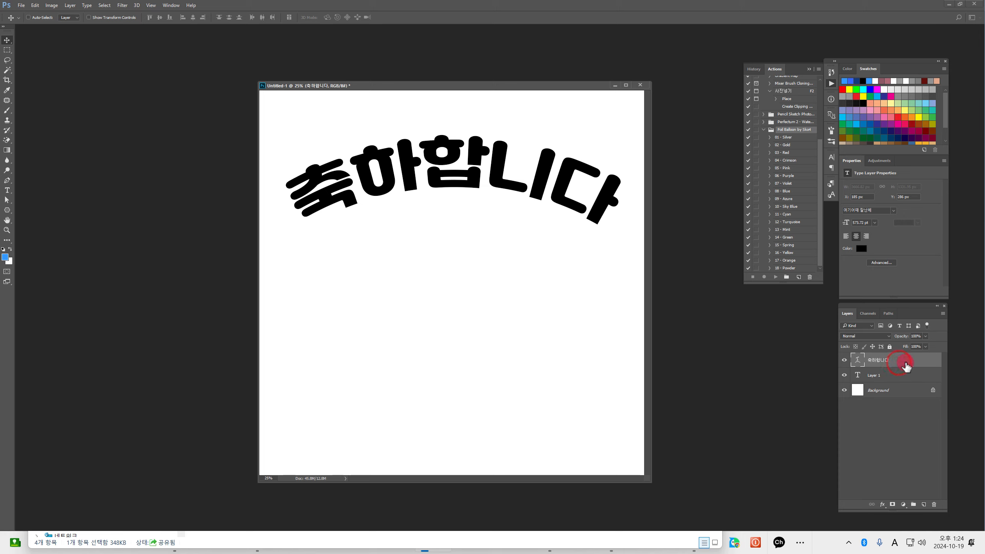
left_click(788, 148)
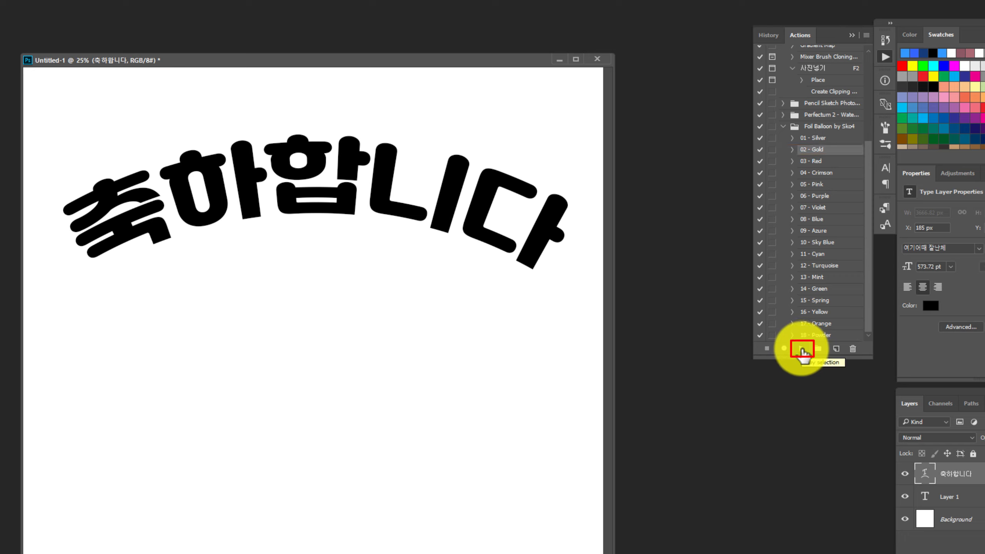
left_click(802, 354)
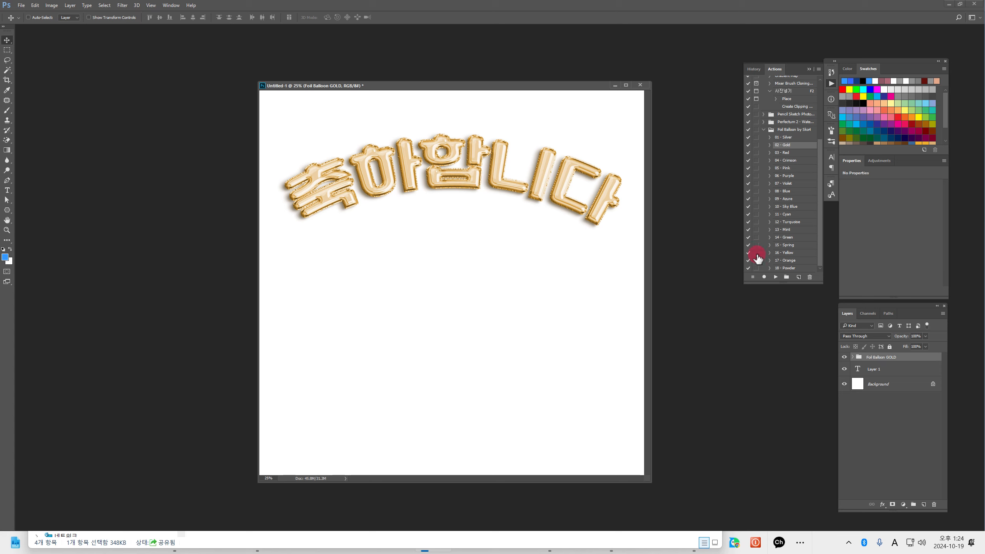
Step: Rename the Foil Balloon GOLD layer group as 축하합니다
double_click(881, 357)
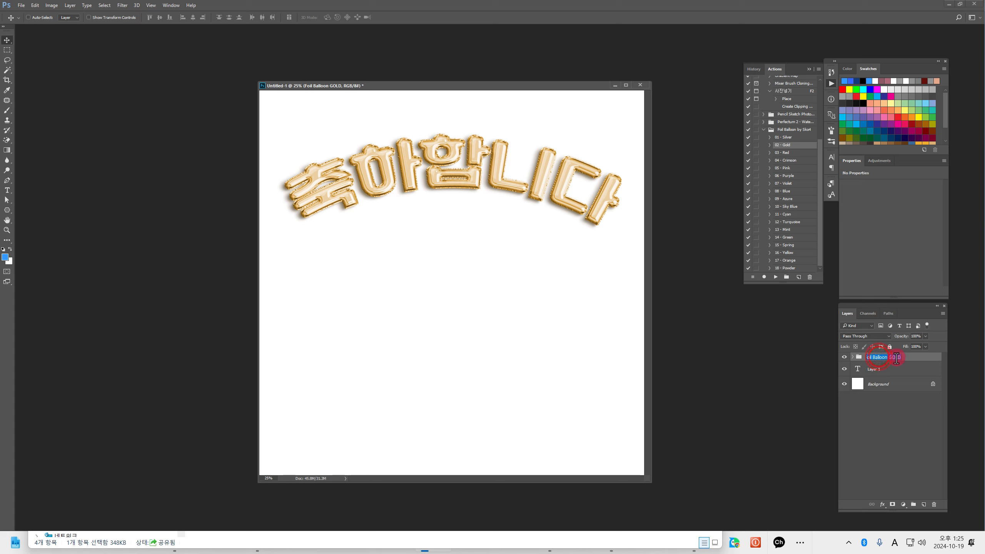
type("c")
type("축하합니다")
key("Return")
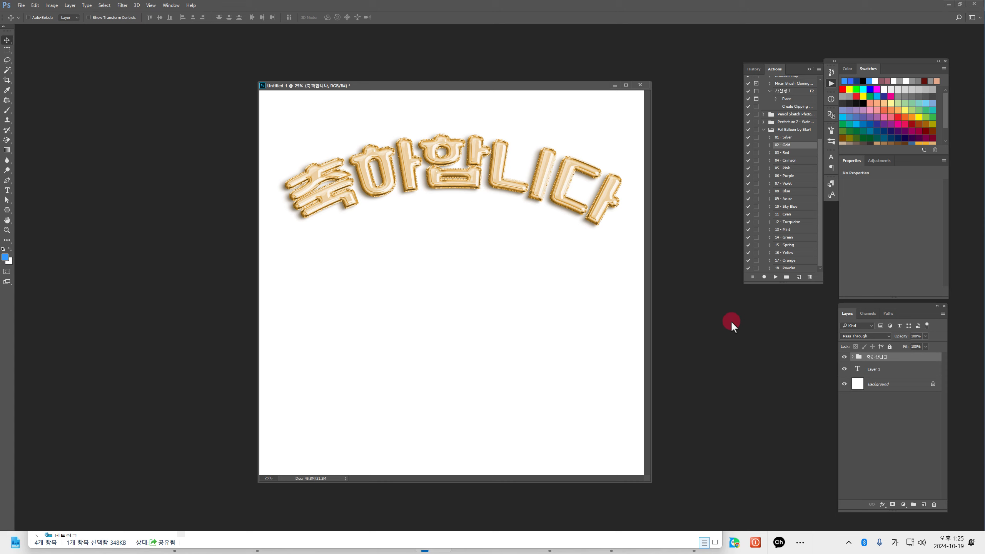
Step: Add a centred two-line text reading 한강작가 and 노벨문학상 below the gold balloon lettering
left_click(6, 190)
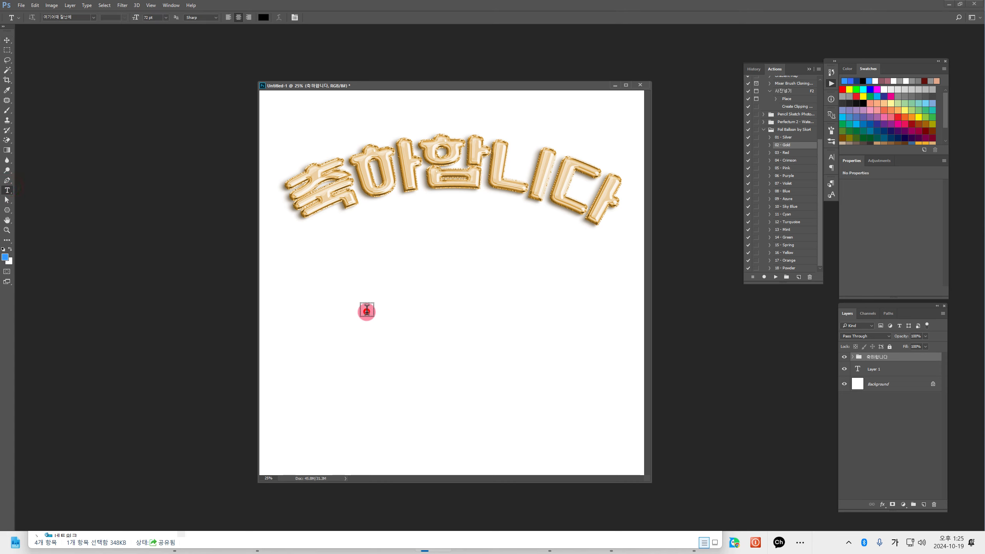
left_click(366, 310)
type("환기")
type("강작가")
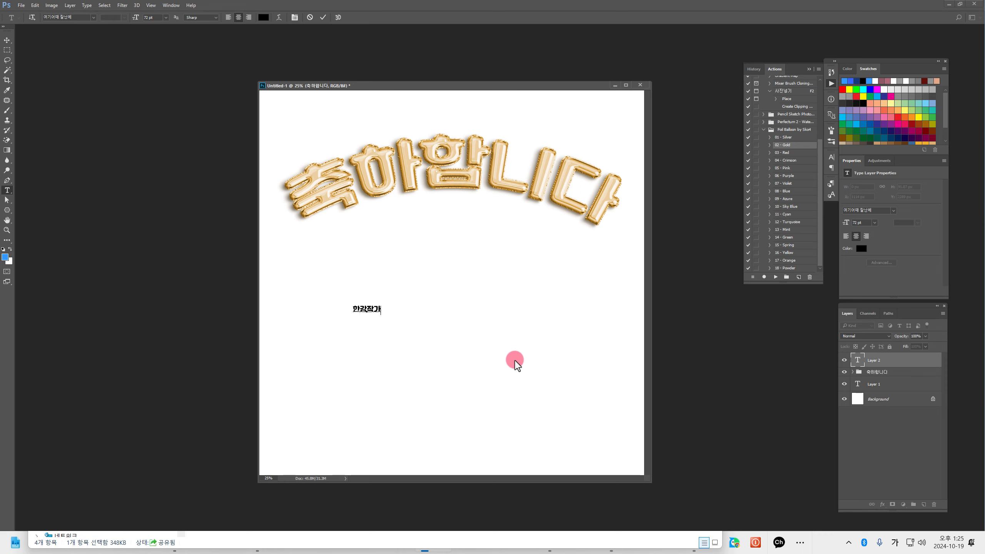
type("노베ㄹ문학사ㅇ")
left_click(324, 18)
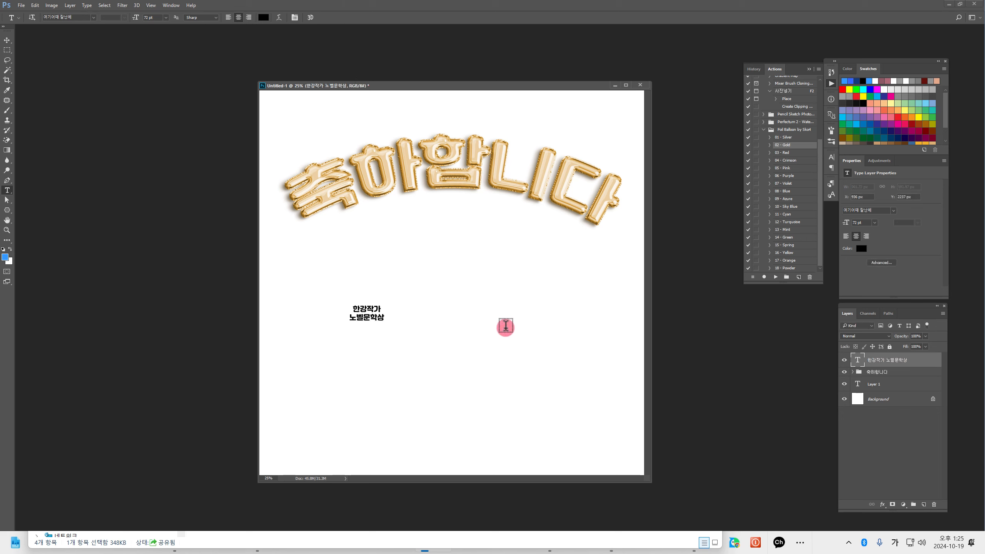
Step: Scale the two-line text to about 764% and position it centred below the arched lettering
key("ctrl+t")
left_click_drag(384, 323, 601, 436)
left_click_drag(553, 396, 535, 367)
left_click_drag(583, 405, 597, 412)
left_click_drag(569, 382, 563, 389)
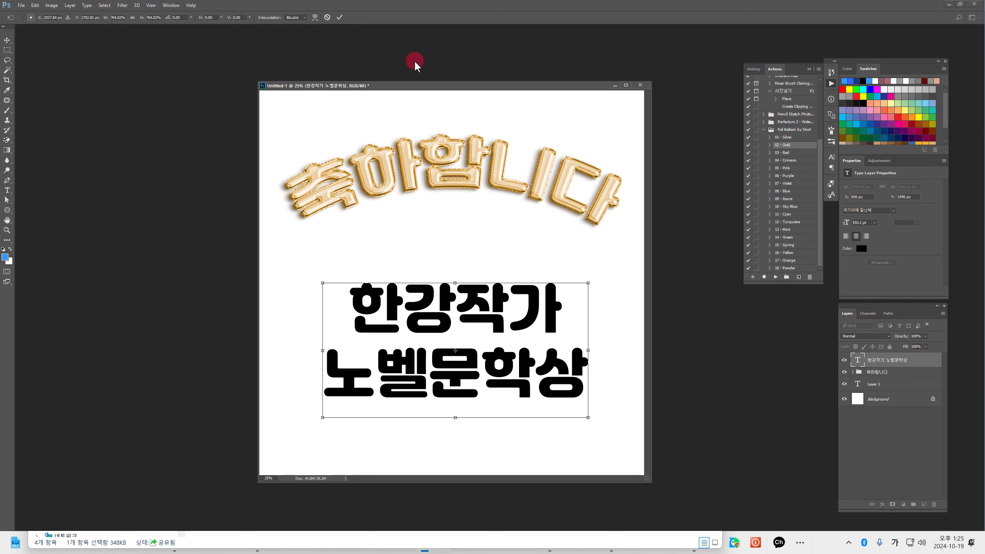
left_click(340, 17)
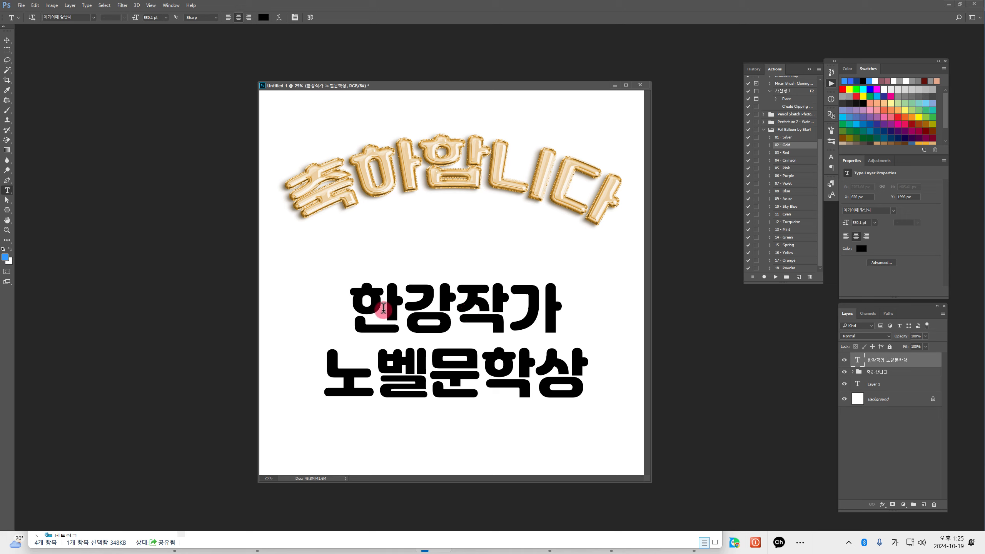
Step: Try 650 and 660 pt for the first line 한강작가, and set its font size to 670 pt
left_click_drag(359, 312, 510, 272)
left_click(157, 17)
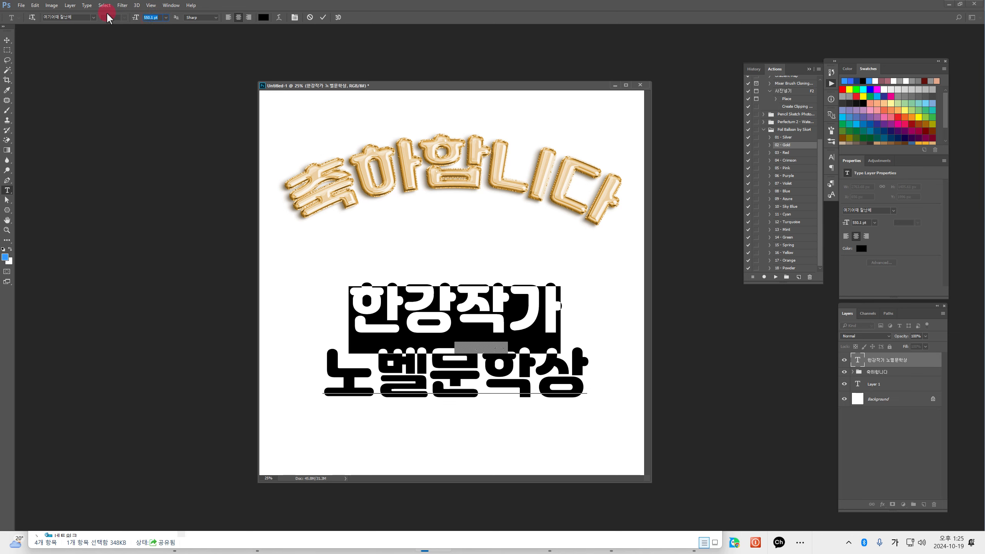
type("650")
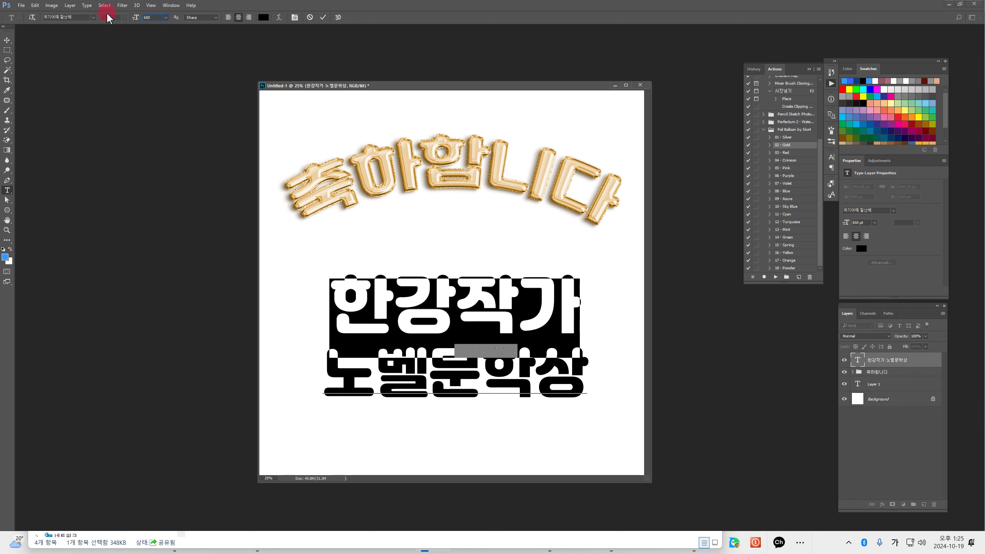
key("BackSpace")
key("BackSpace")
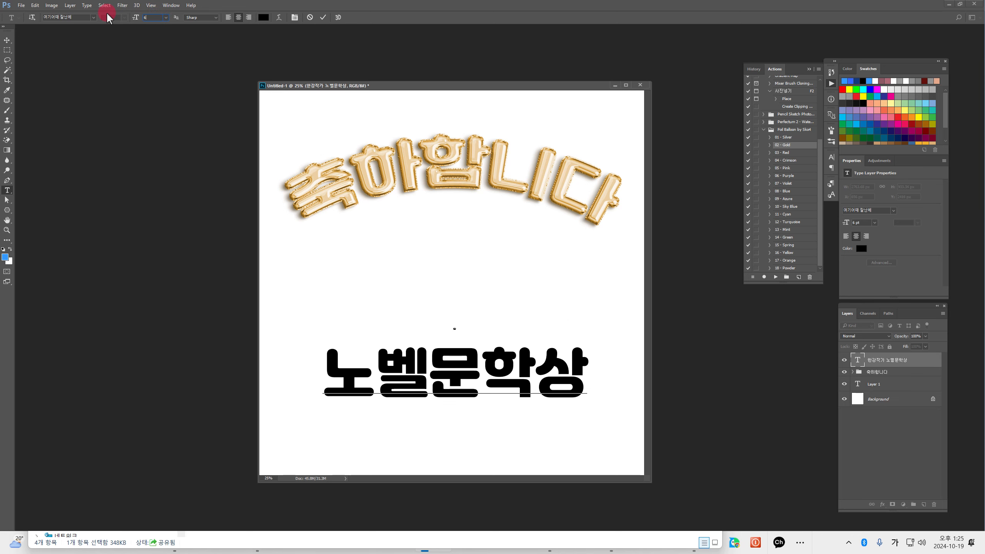
type("60")
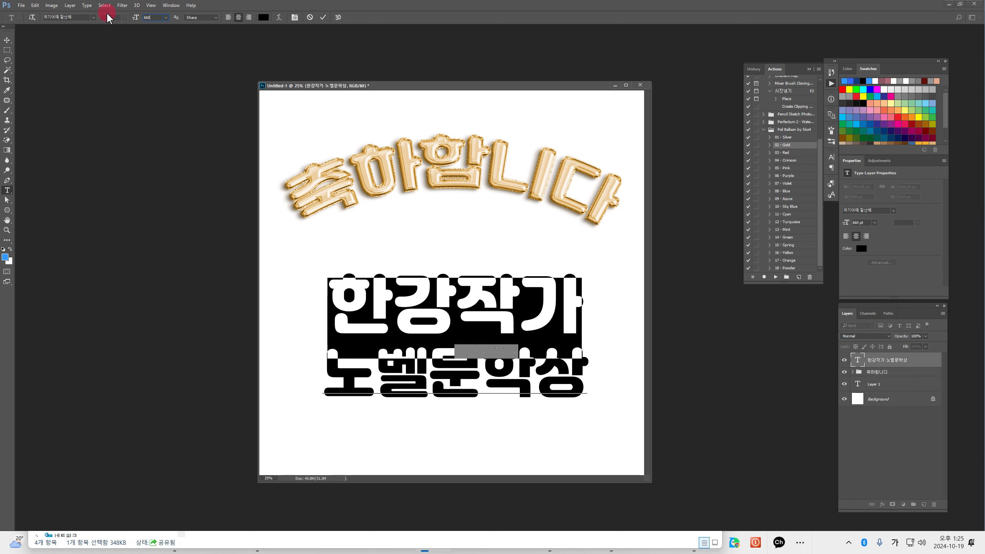
left_click(322, 18)
double_click(360, 302)
left_click(158, 18)
type("670")
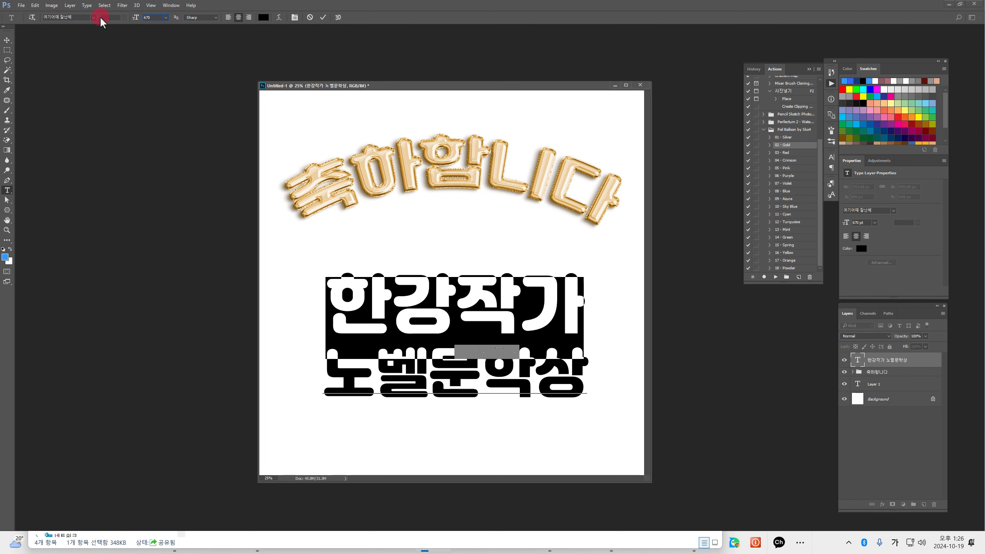
left_click(323, 17)
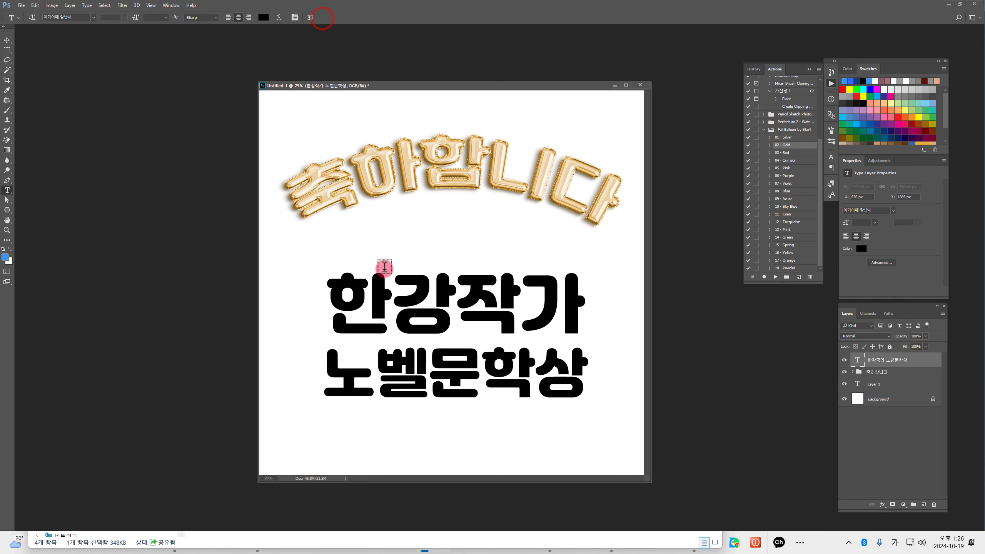
Step: Fine-tune the leading of both text lines so that the gap between 한강작가 and 노벨문학상 is slightly wider
left_click_drag(339, 303, 605, 376)
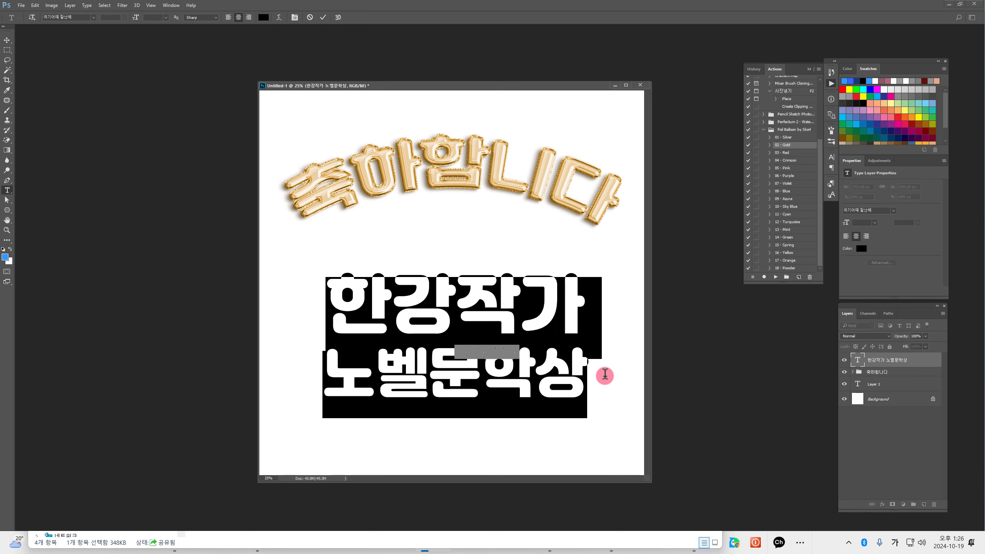
key("alt+Down")
key("alt+Down")
key("alt+Down")
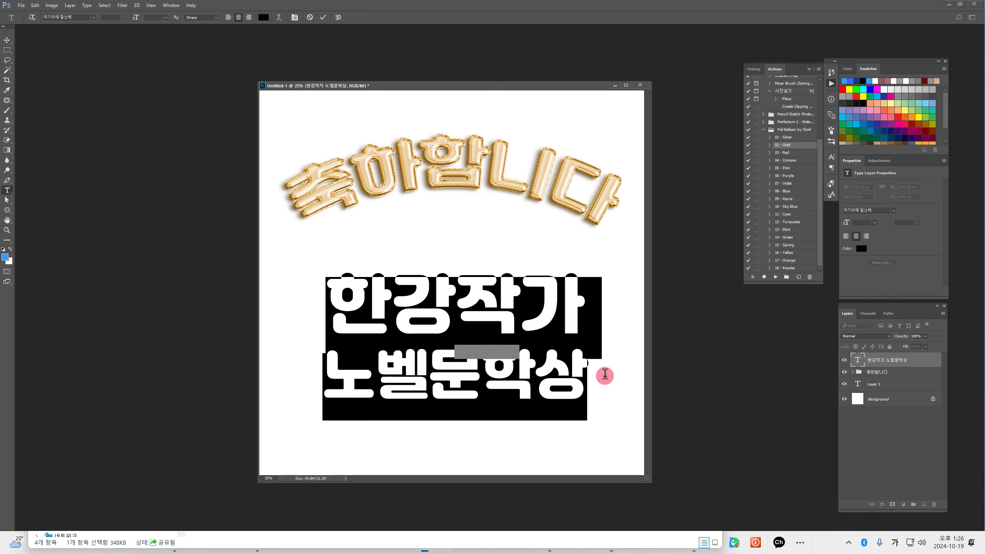
key("alt+Down")
key("alt+Up")
key("alt+Up")
key("alt+Up")
key("alt+Up")
key("alt+Down")
key("alt+Down")
key("alt+Down")
key("alt+Down")
key("alt+Up")
key("alt+Up")
key("alt+Up")
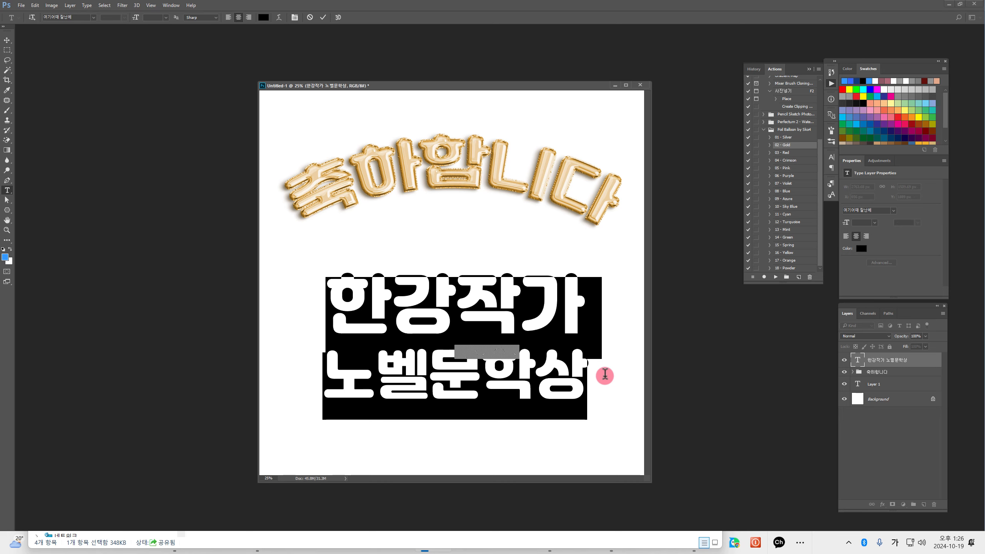
key("alt+Down")
key("alt+Down")
key("alt+Down")
key("alt+Down")
key("alt+Up")
key("alt+Up")
key("alt+Up")
key("alt+Up")
key("alt+Down")
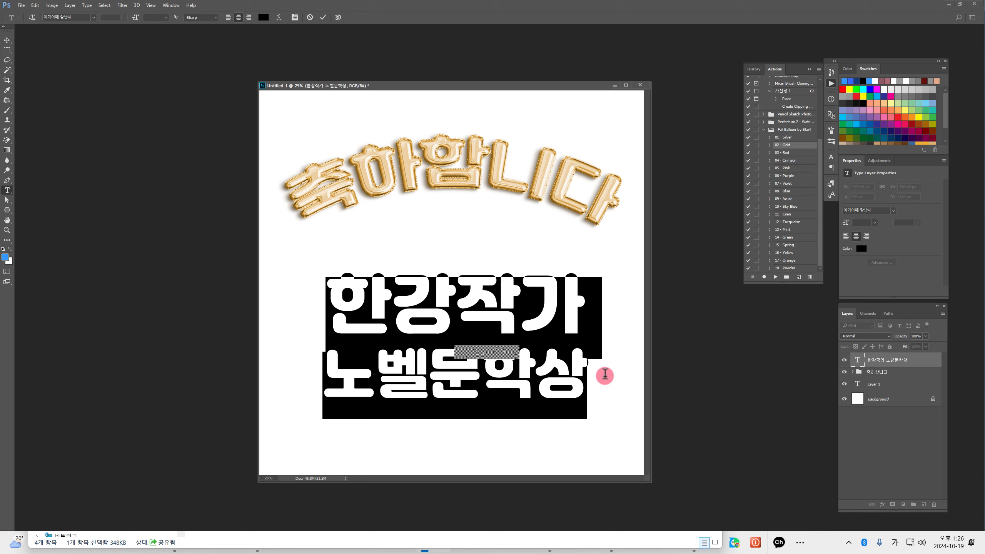
key("alt+Down")
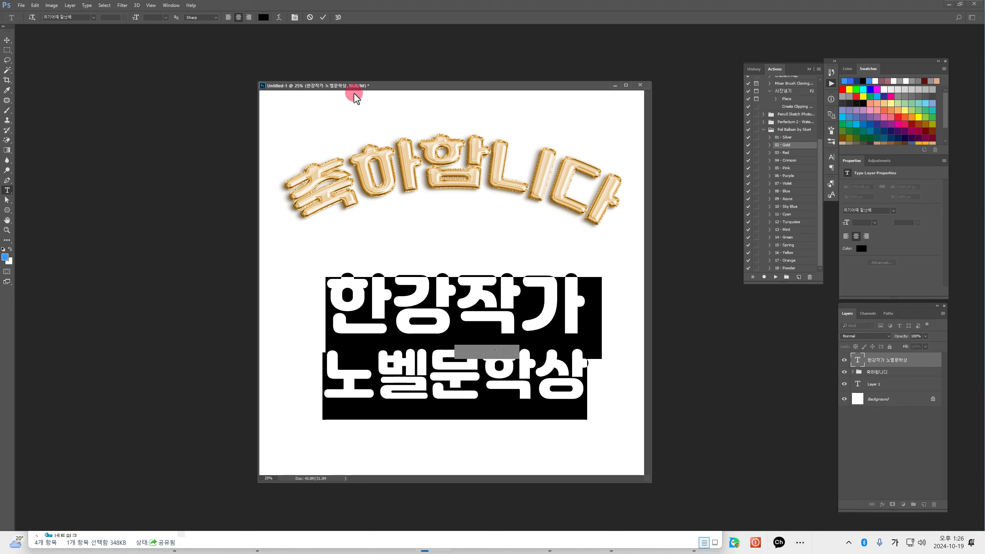
left_click(324, 17)
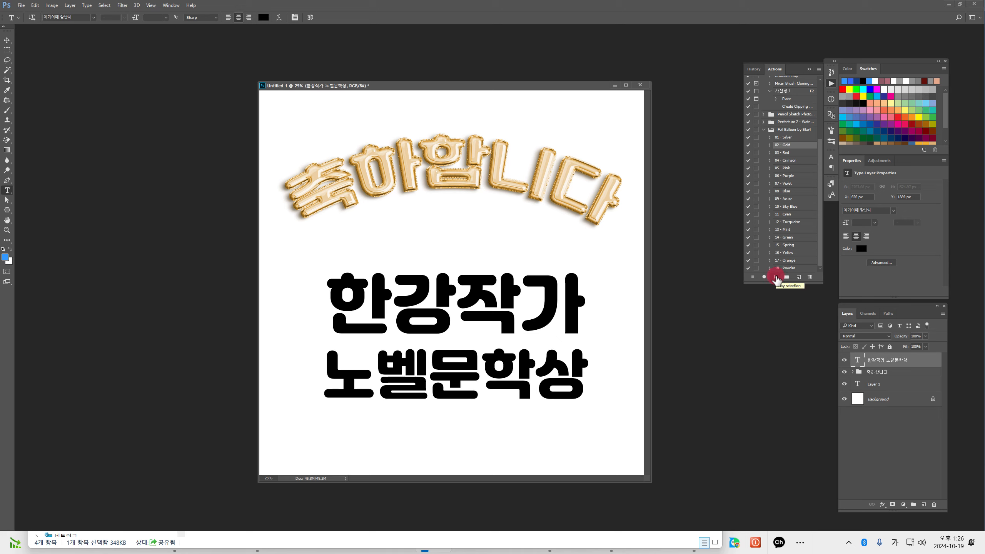
Step: Play the 02 - Gold action on the 한강작가 노벨문학상 text and move the resulting balloon lettering slightly down and left
left_click(776, 278)
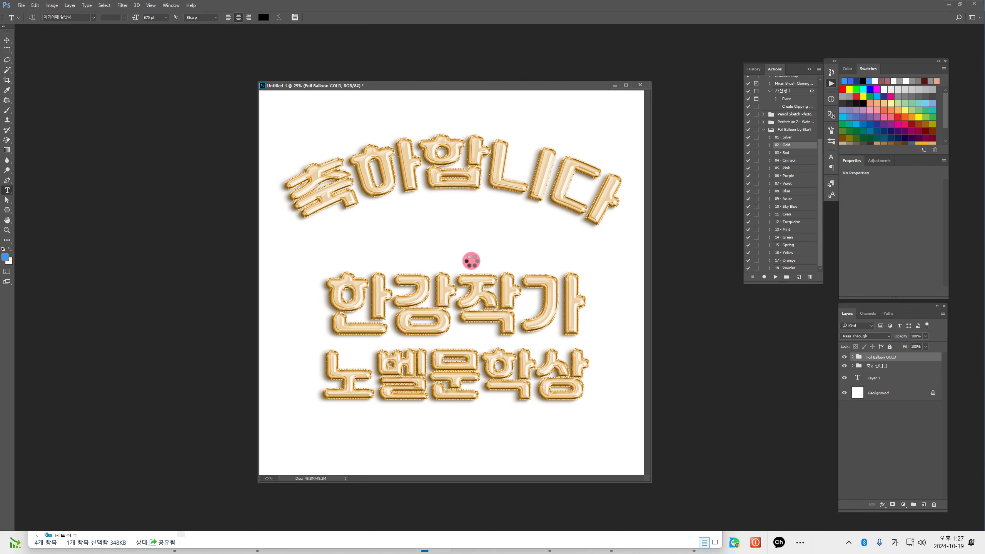
left_click(7, 40)
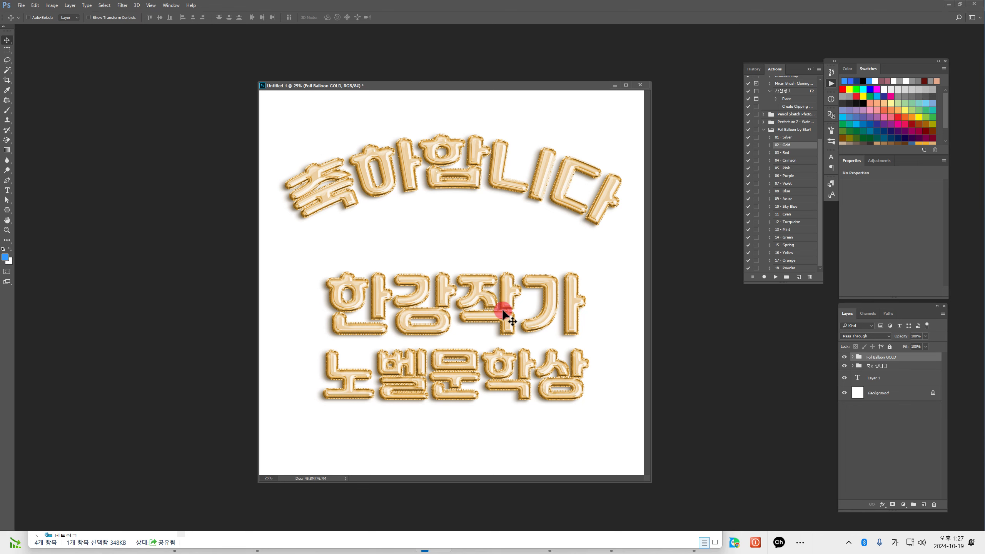
left_click_drag(504, 312, 498, 325)
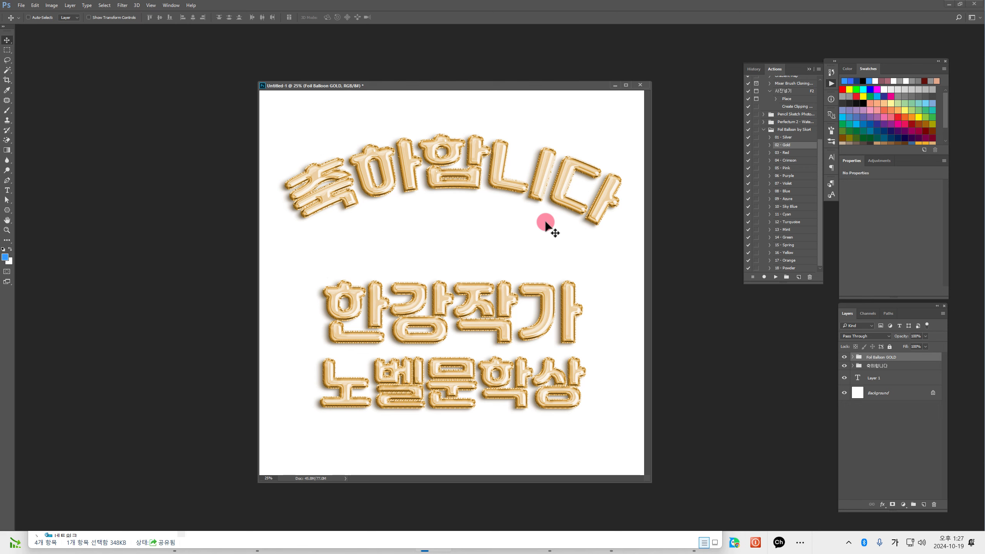
Step: Activate the Polygon tool and open its shape options, keeping the number of sides at 5
left_click(8, 213)
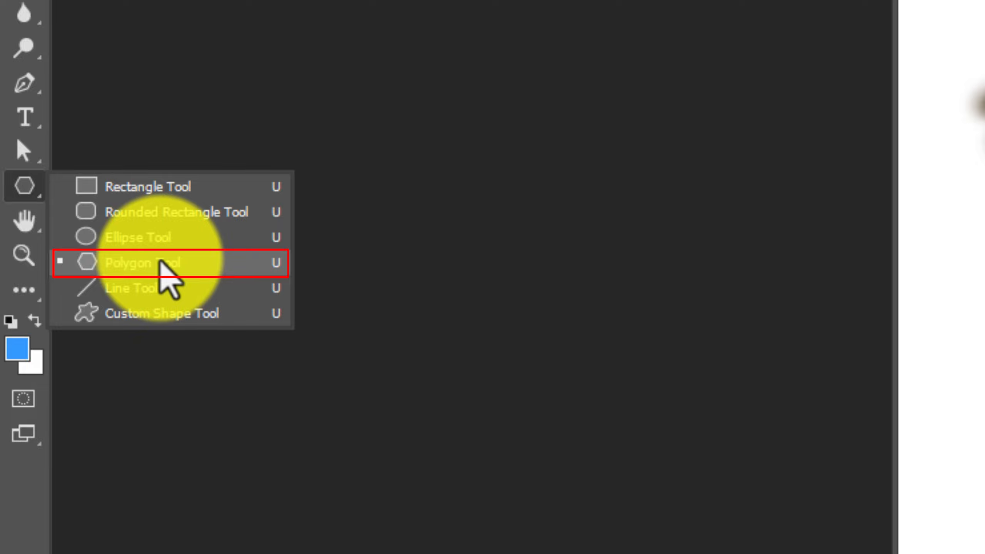
left_click(167, 272)
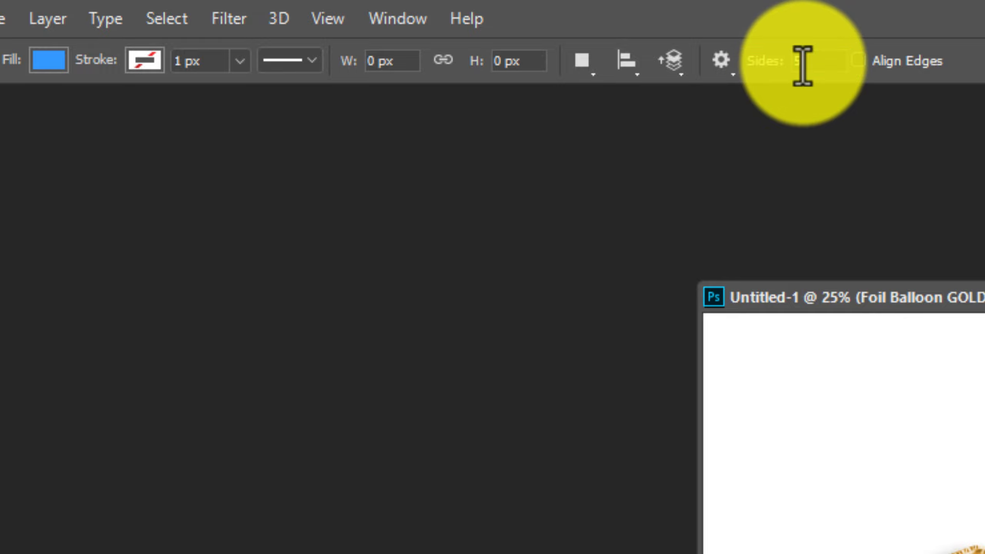
left_click(723, 61)
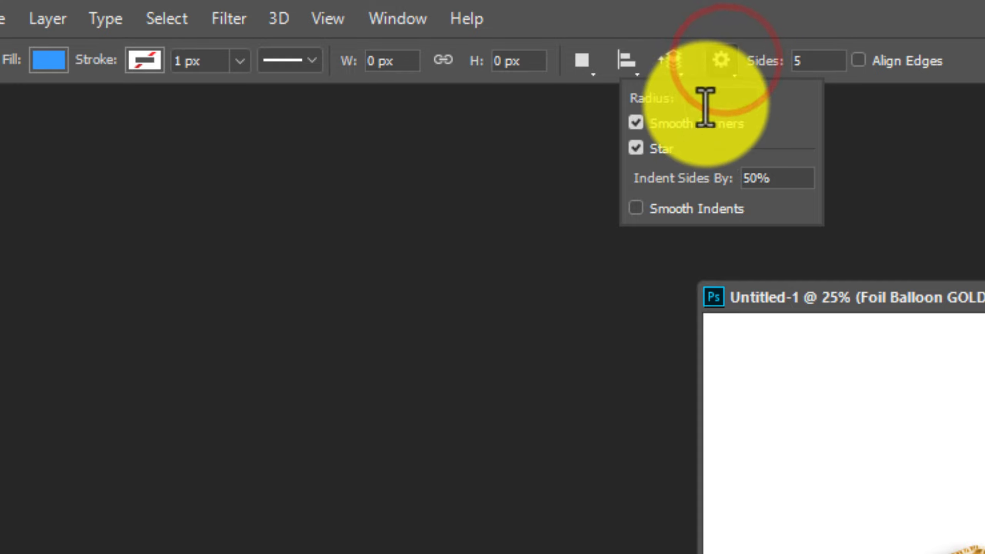
Step: Turn off Smooth Corners and Star, try a plain five-sided polygon on the canvas, and undo it
left_click(639, 114)
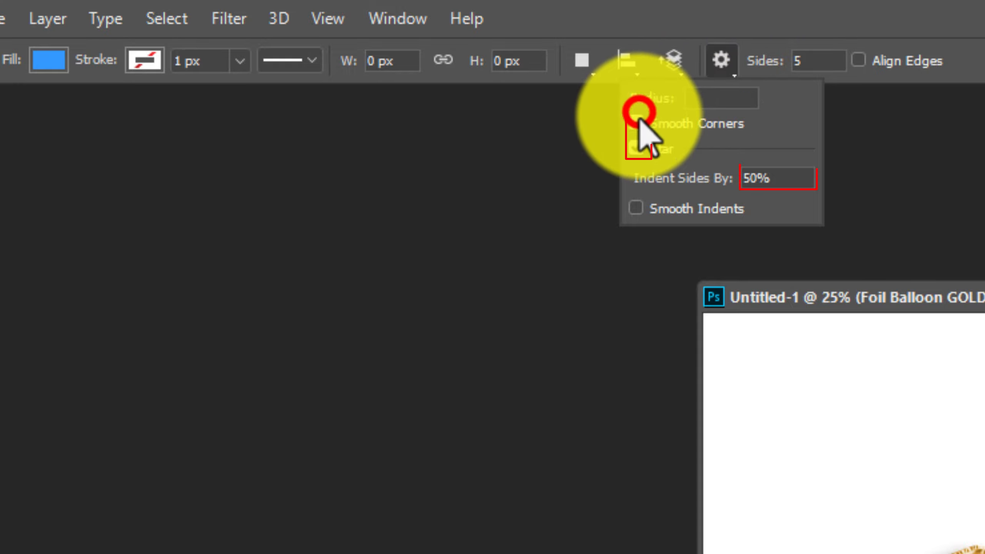
left_click(636, 149)
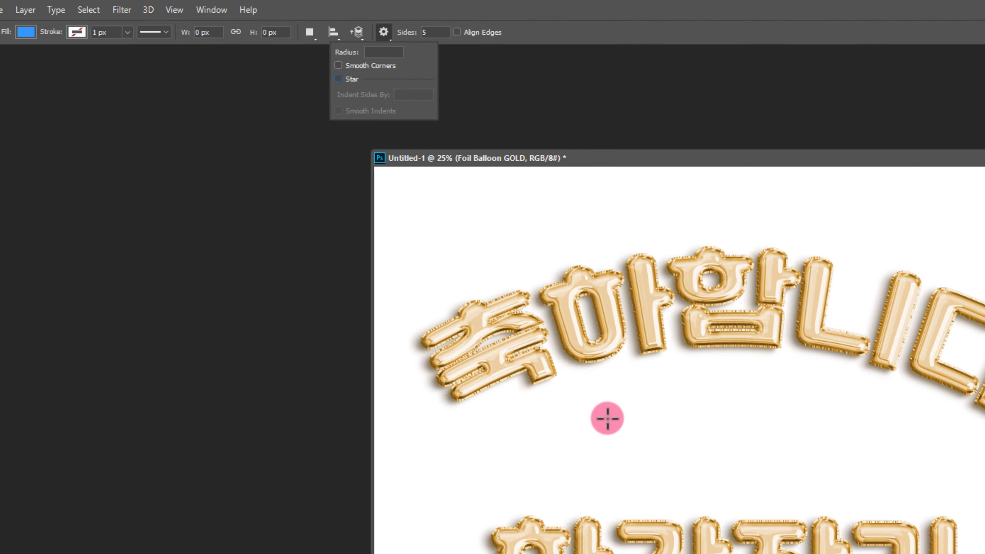
left_click_drag(607, 418, 625, 430)
key("ctrl+z")
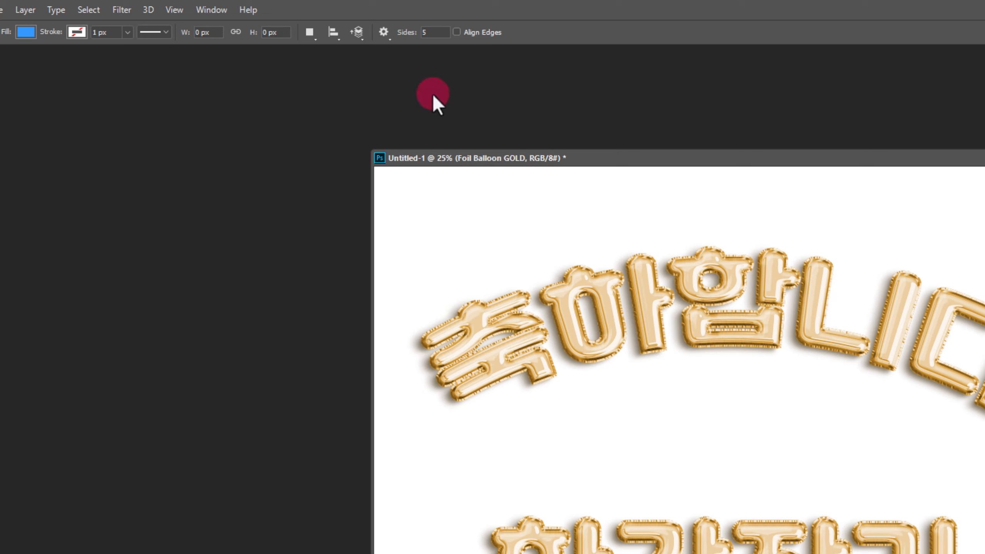
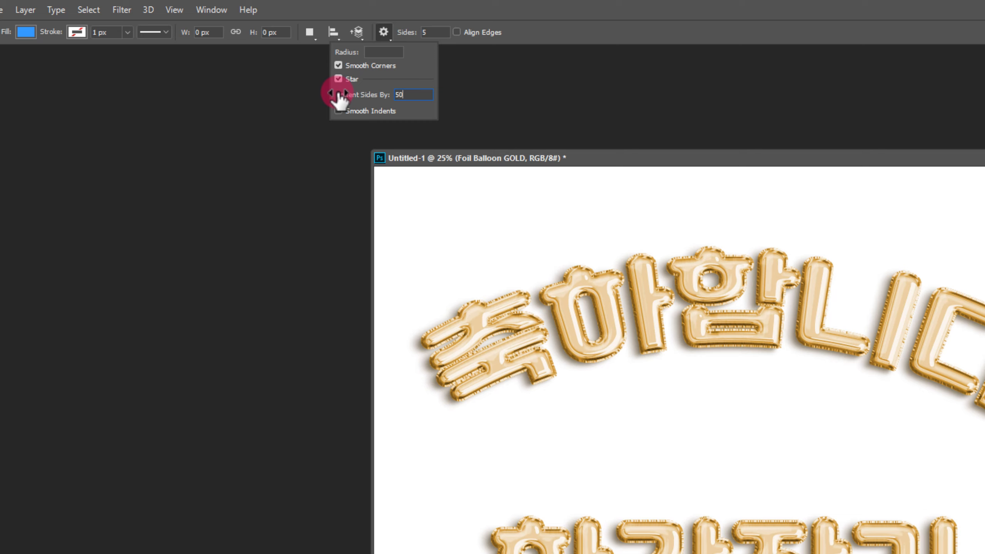
Step: Try a small test star with Smooth Corners and Star enabled and sides indented by 50%, and undo it
key("Return")
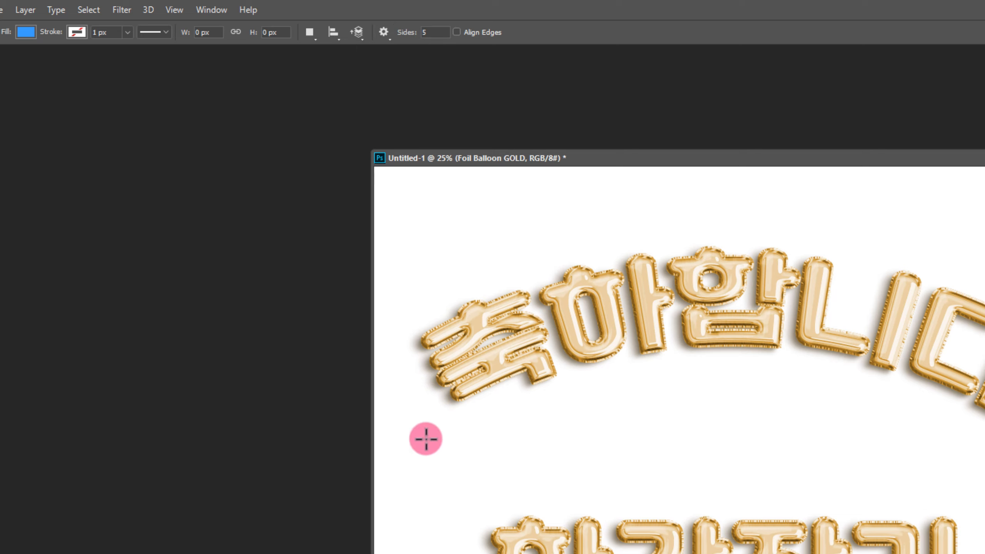
left_click_drag(500, 448, 528, 473)
key("ctrl+z")
Step: Try indenting the star's sides by 40%, draw a test star below the arched lettering, and undo it
left_click(384, 32)
left_click(409, 102)
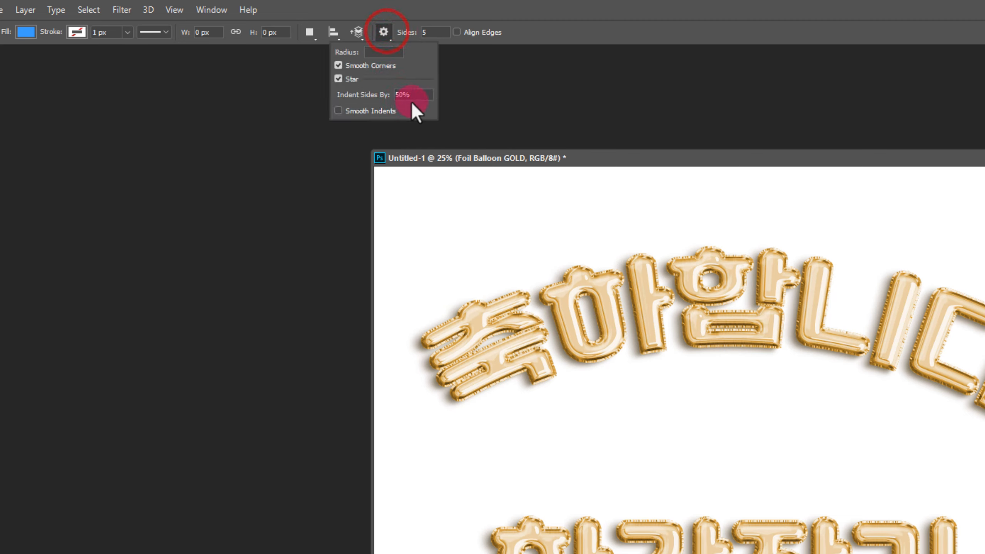
left_click(348, 101)
type("40")
key("Return")
left_click_drag(515, 427, 589, 480)
key("ctrl+z")
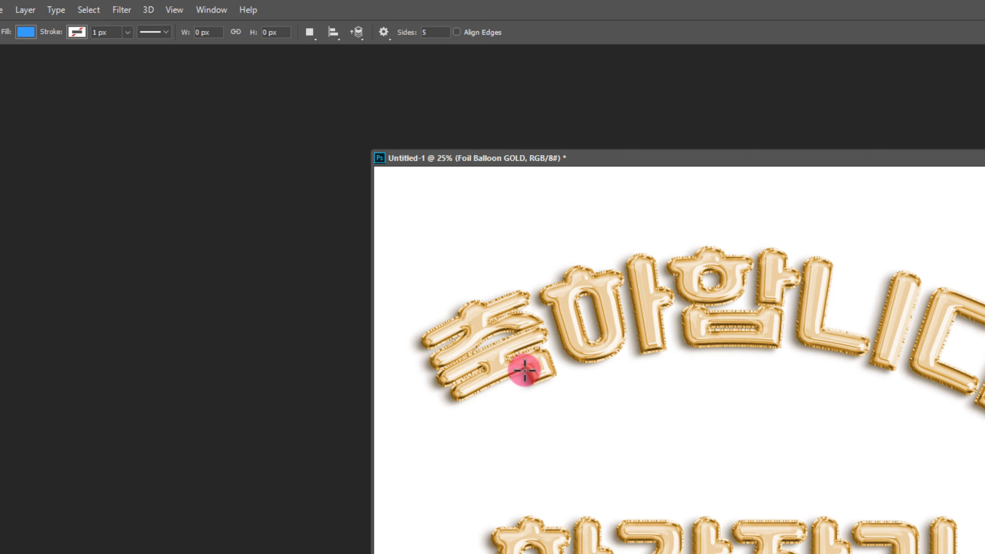
Step: Set the Polygon tool's side indentation to 50%
left_click(382, 36)
left_click_drag(415, 95, 346, 100)
type("40")
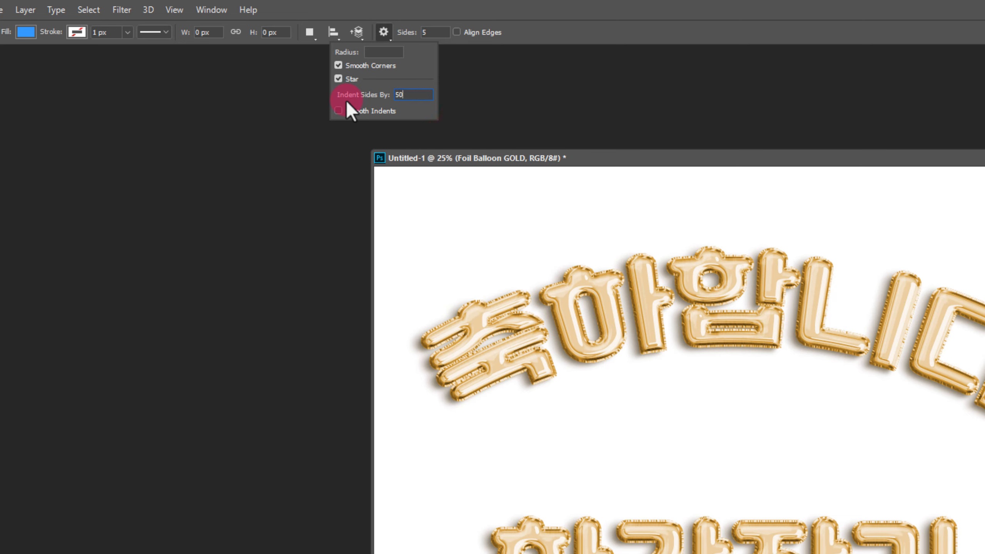
key("Return")
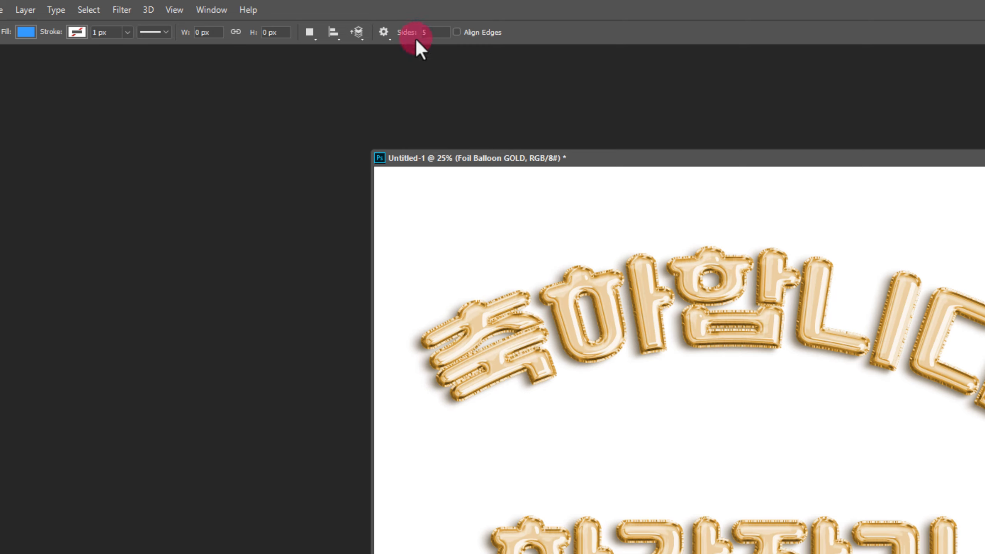
Step: Draw a small blue five-pointed star with smooth corners between 축하합니다 and 한강작가, near the start of the line
left_click(382, 36)
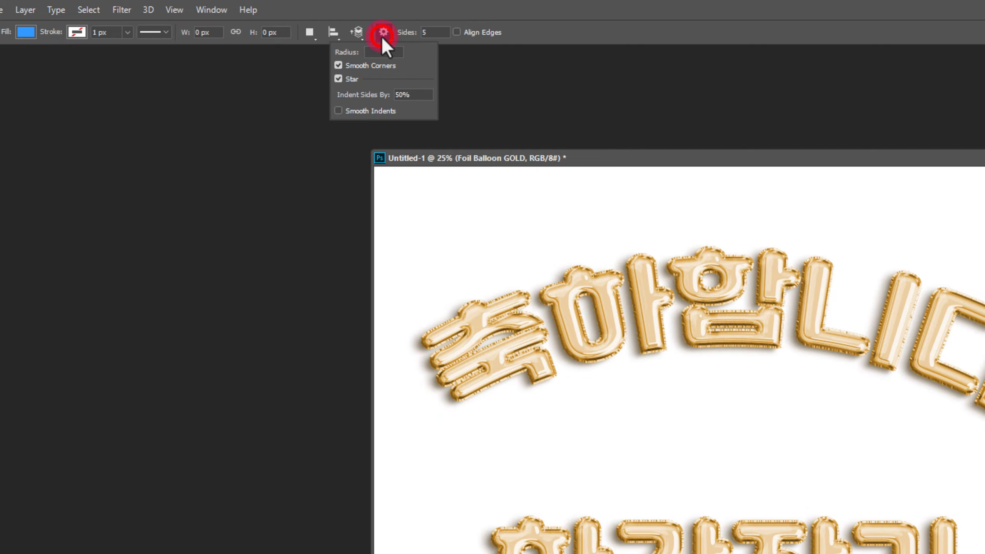
left_click(337, 78)
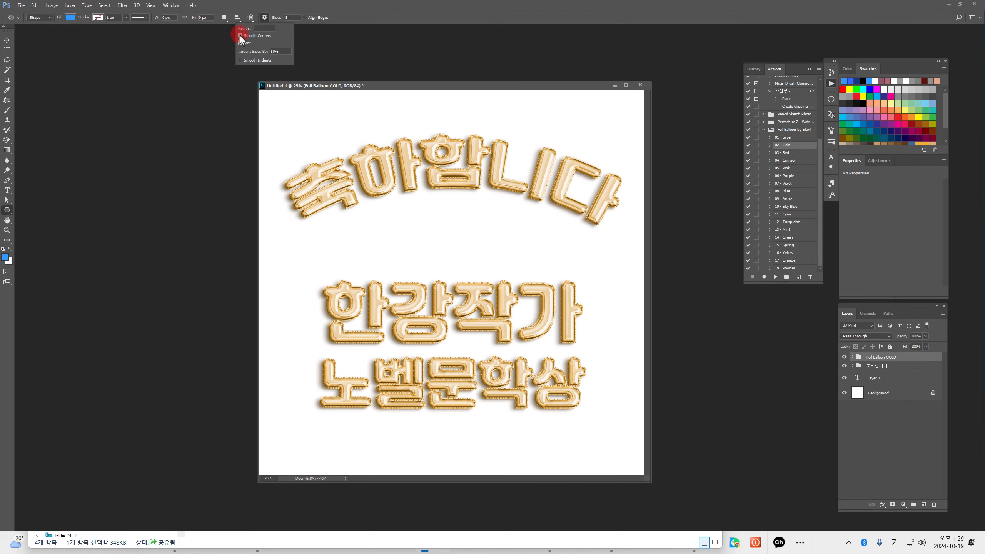
left_click(240, 43)
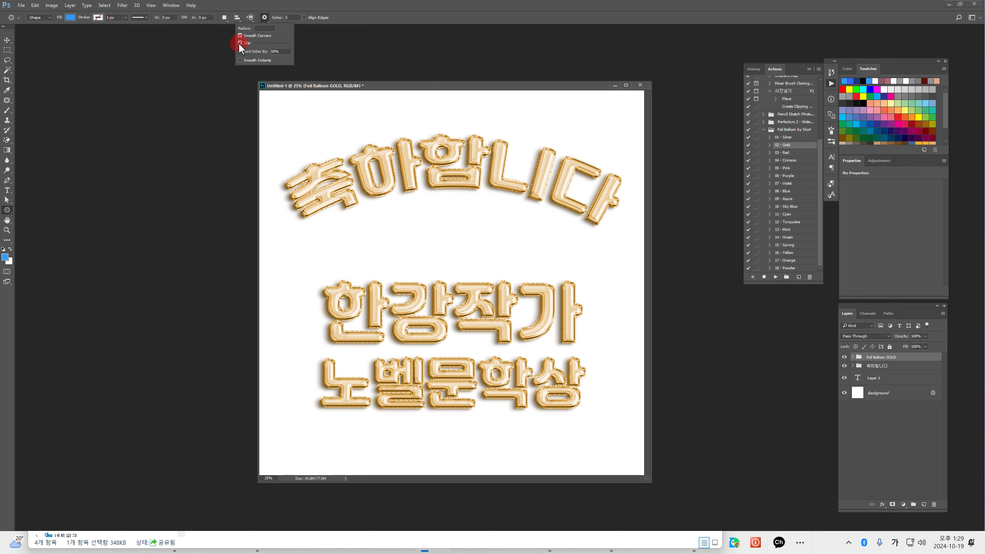
left_click(276, 51)
left_click(329, 84)
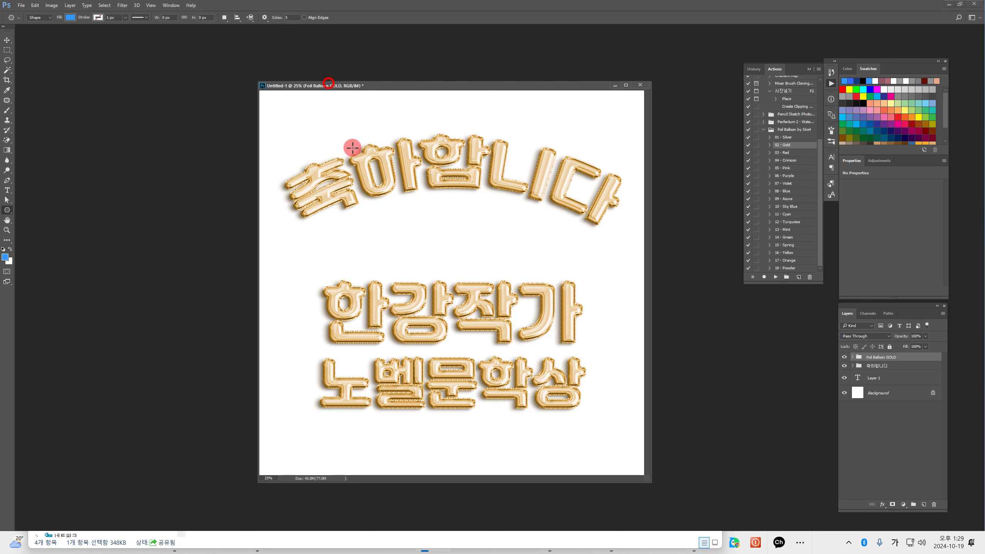
mouse_move(324, 245)
left_mouse_down()
mouse_move(338, 260)
mouse_move(327, 254)
left_mouse_up()
left_click(7, 40)
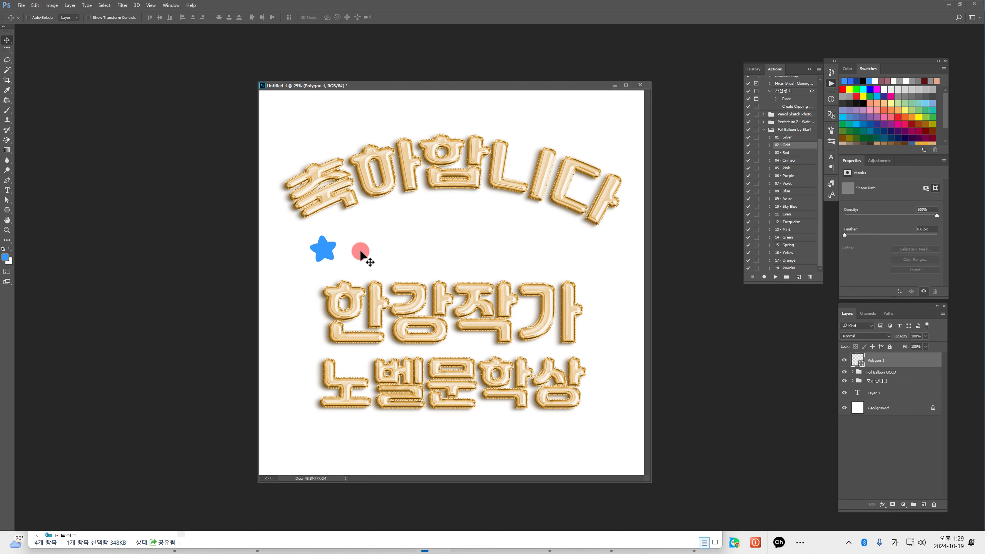
Step: Duplicate the star layer and move the copy horizontally to sit just right of the original
left_click(889, 362)
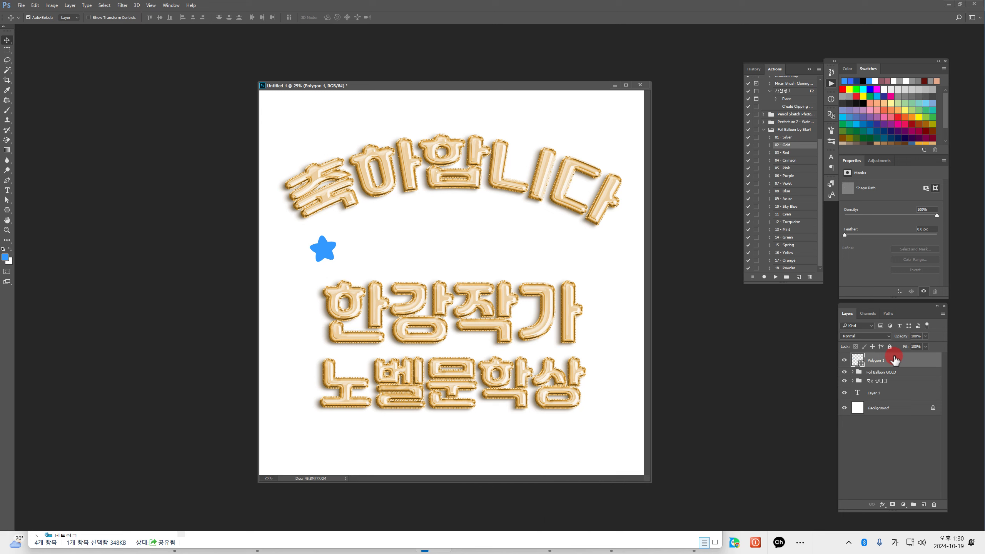
key("ctrl+j")
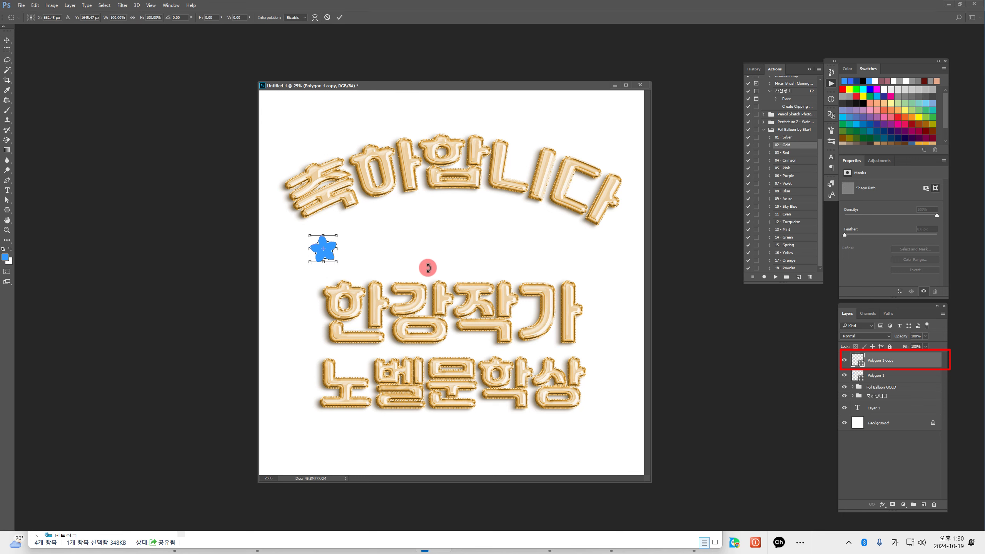
key("ctrl+t")
left_click_drag(322, 259, 355, 261)
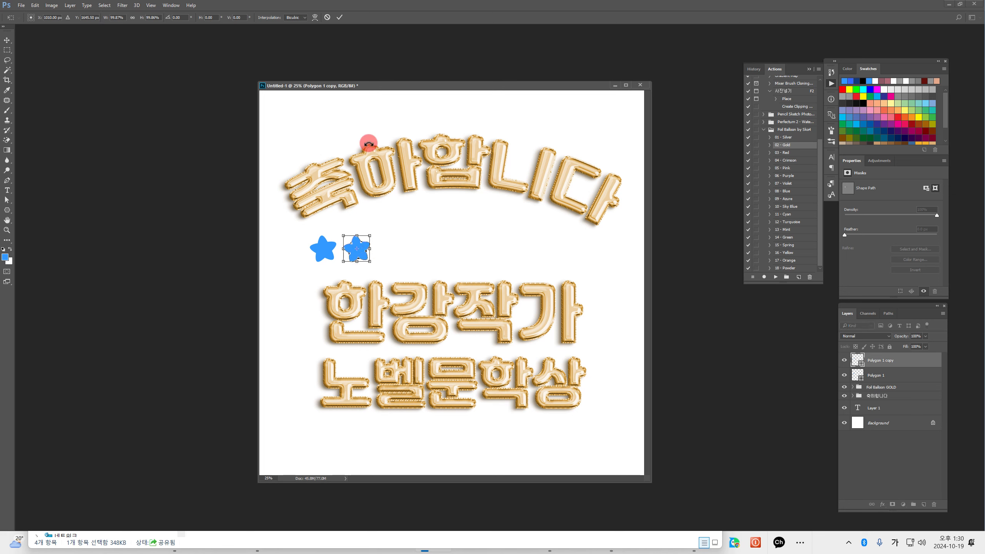
left_click(339, 17)
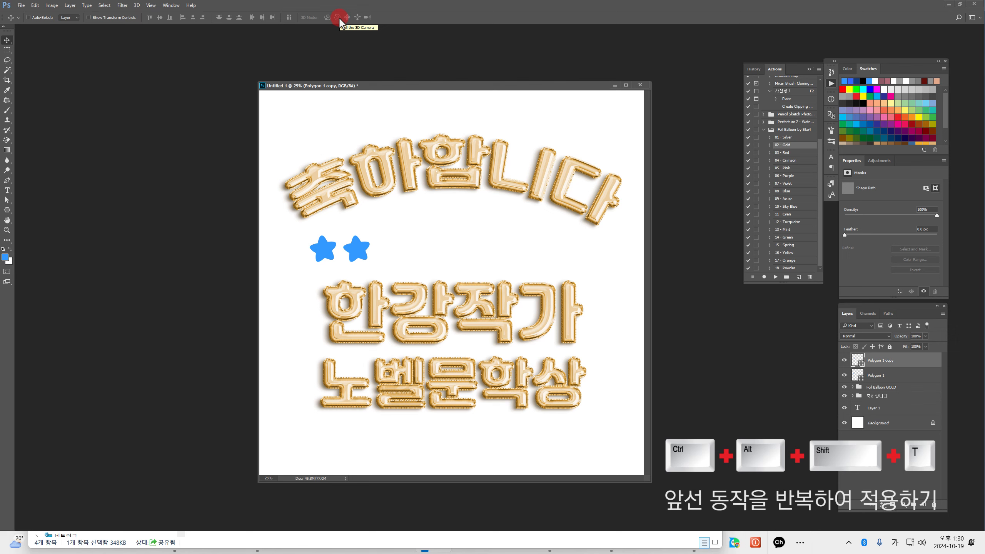
Step: Repeat the duplicate-and-move transformation until an evenly spaced row of nine stars spans the gap between the lettering
key("ctrl")
key("ctrl+alt+shift+t")
key("ctrl+alt+shift+t")
key("ctrl+alt+shift+t")
key("ctrl+alt+shift+t")
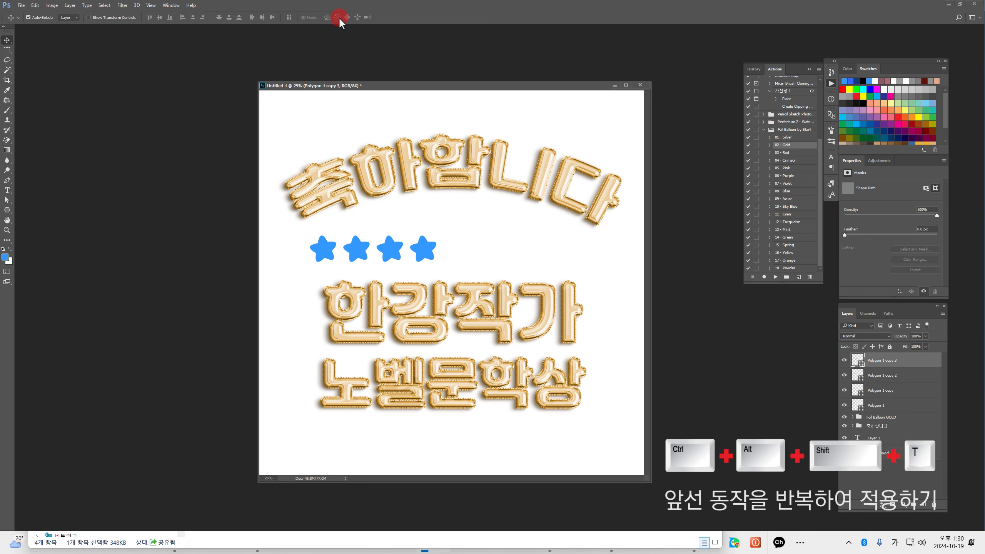
key("ctrl+alt+shift+t")
key("ctrl+alt+shift+t")
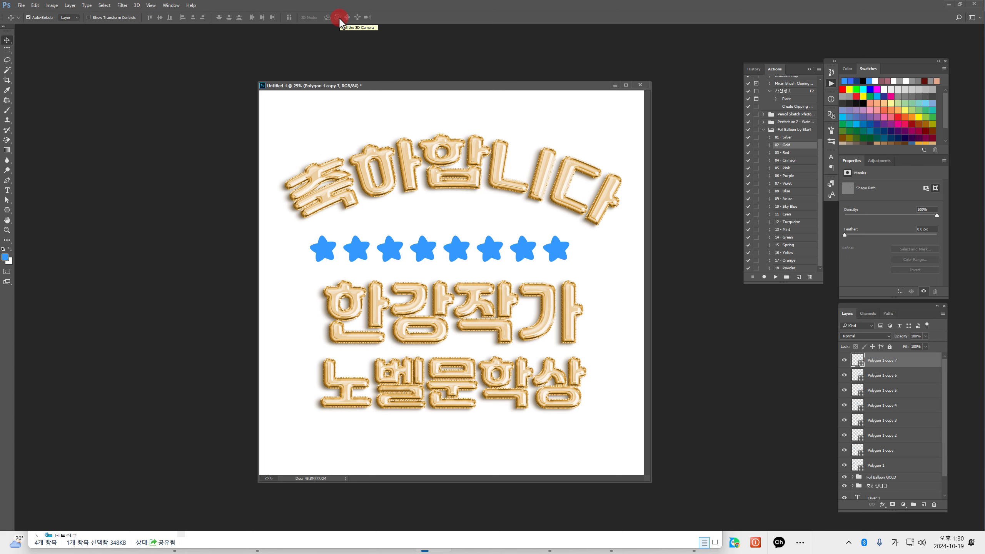
key("ctrl+alt+shift+t")
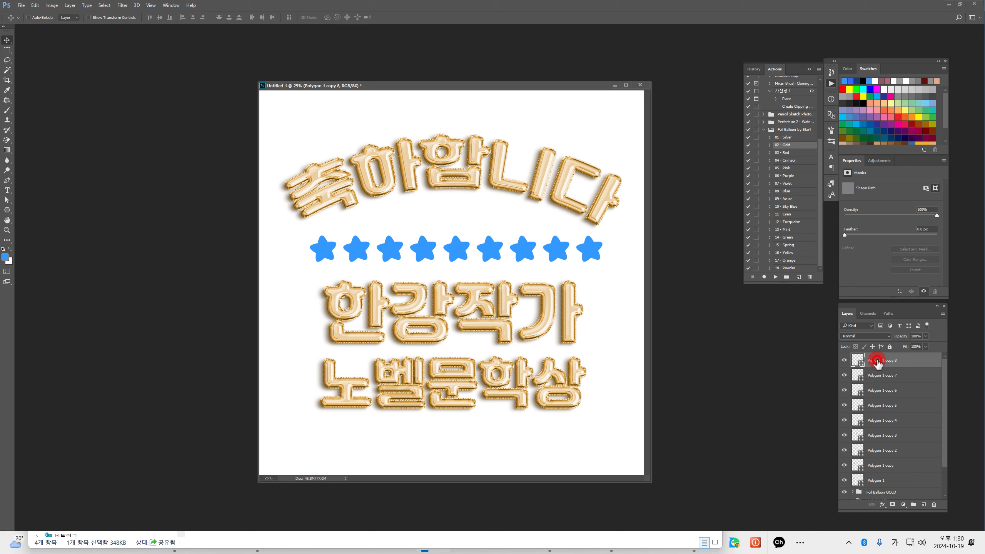
Step: Select all nine star layers, from Polygon 1 to Polygon 1 copy 8, and merge them into one shape layer
left_click_drag(947, 375, 948, 402)
left_click(904, 445, "shift")
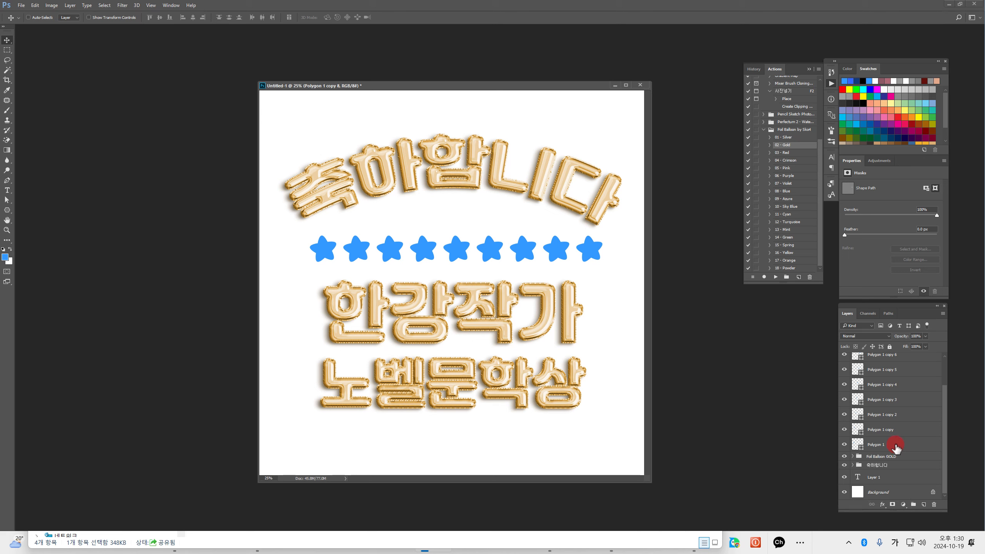
left_click(896, 445, "shift")
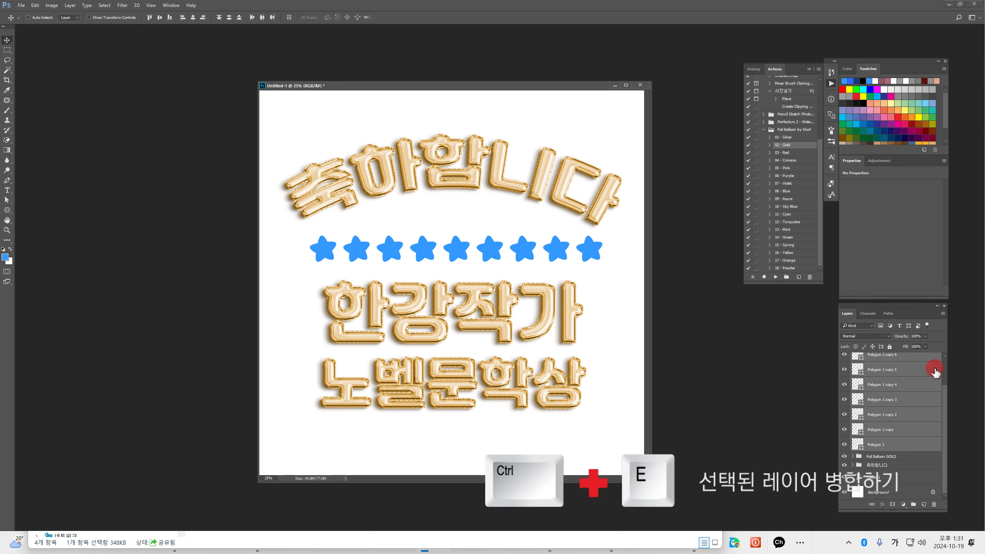
left_click(943, 315)
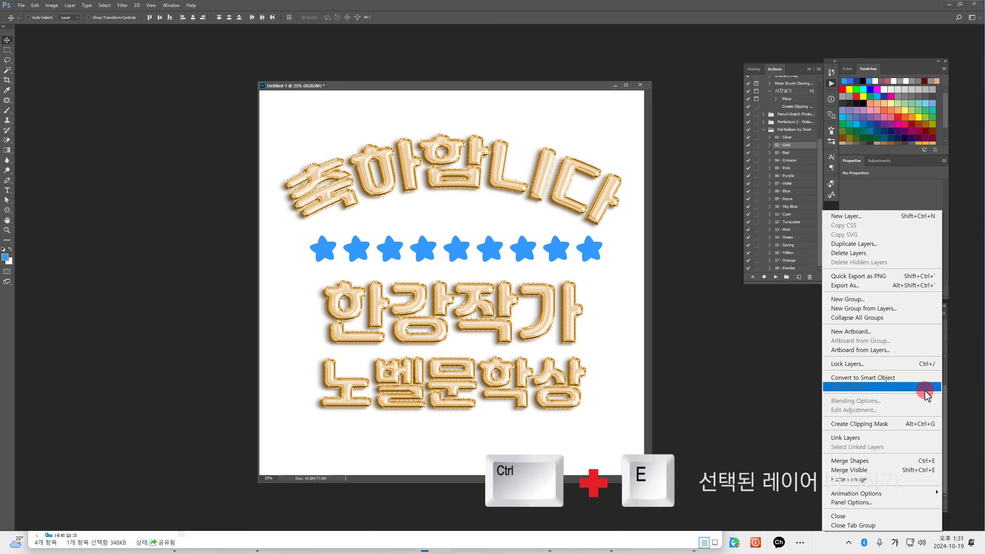
left_click(871, 462)
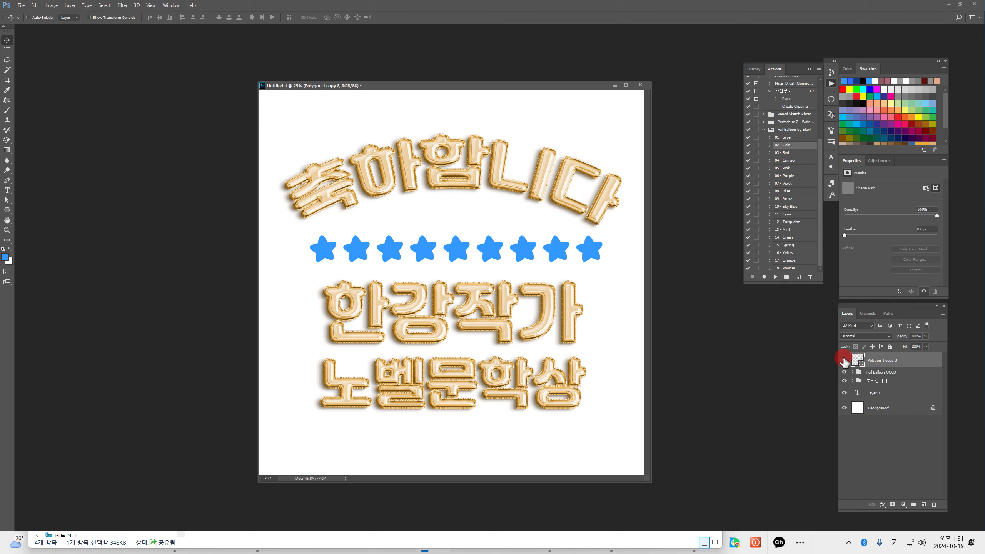
Step: Move the merged row of stars slightly left and play the 03 - Red foil balloon action on it
left_click_drag(488, 252, 484, 255)
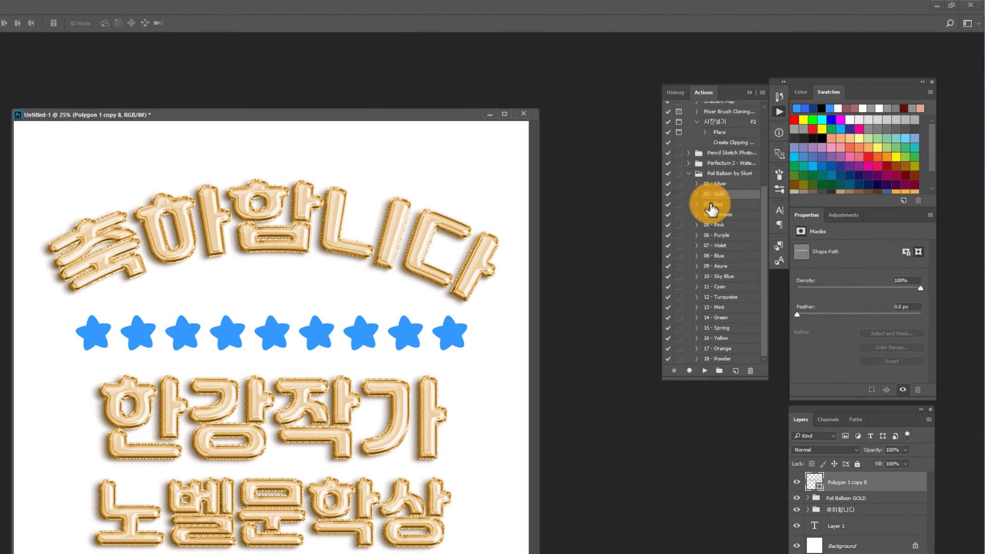
left_click(783, 154)
left_click(689, 391)
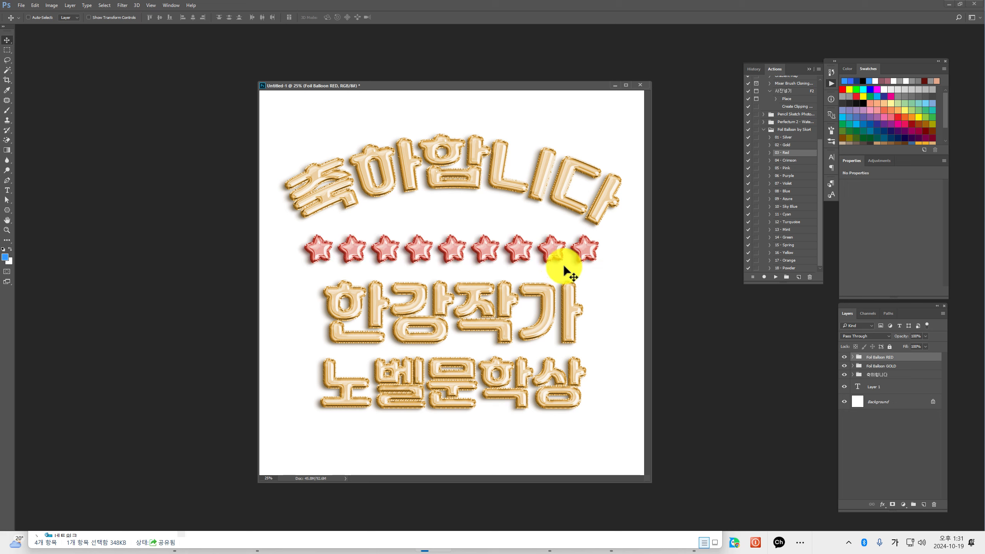
left_click(521, 250)
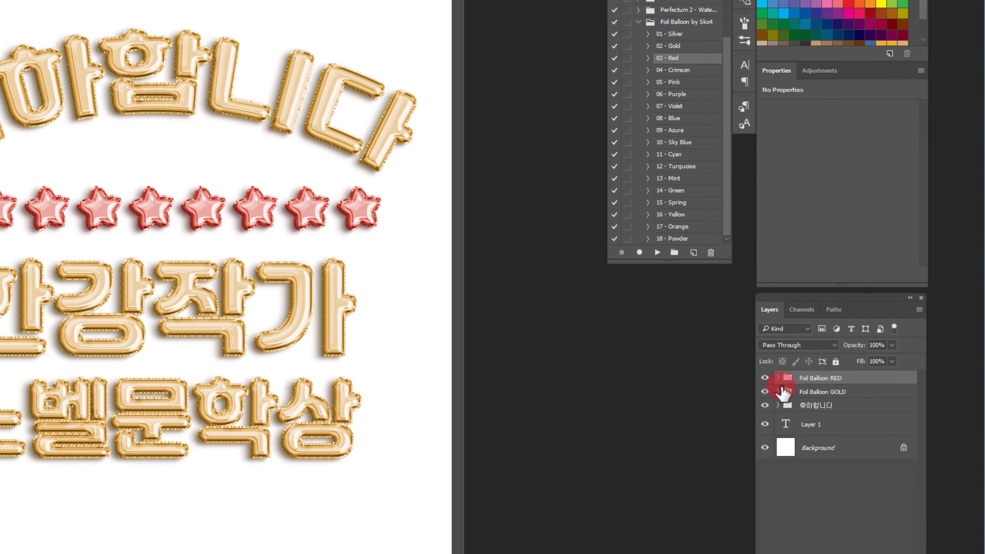
Step: Check which artwork the Foil Balloon RED group holds by toggling its visibility, and rename the group 별풍선
left_click(854, 360)
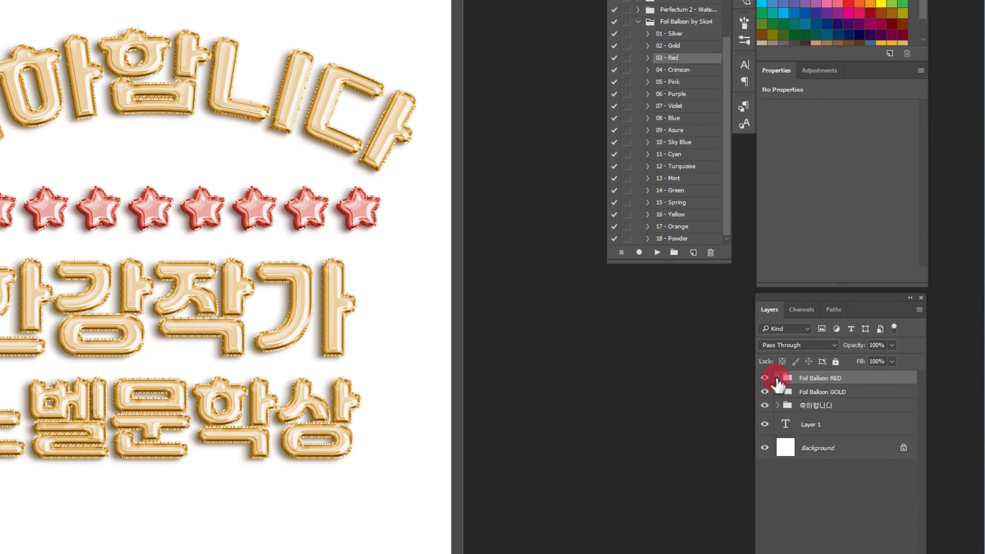
left_click(766, 379)
left_click(766, 378)
double_click(831, 378)
type("벼")
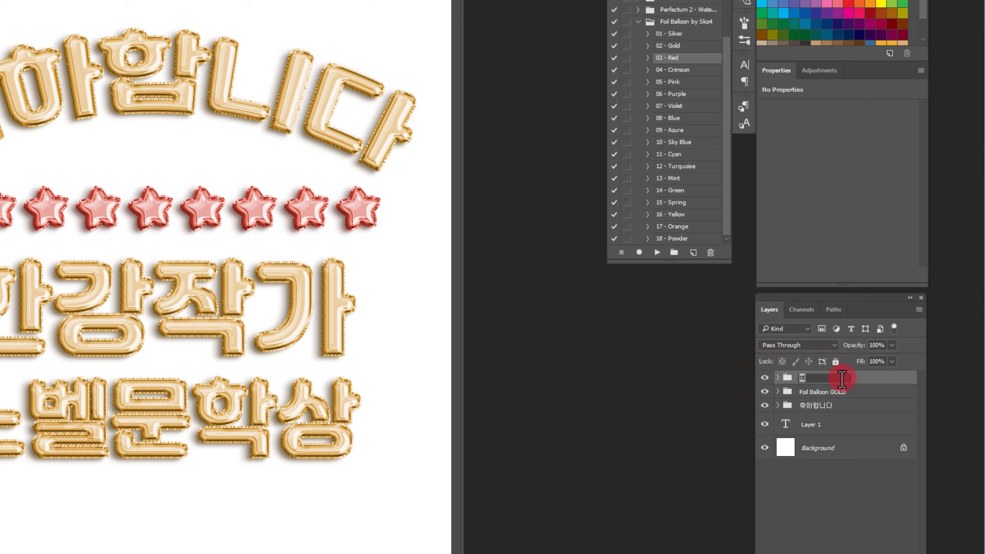
type("풍선")
key("Return")
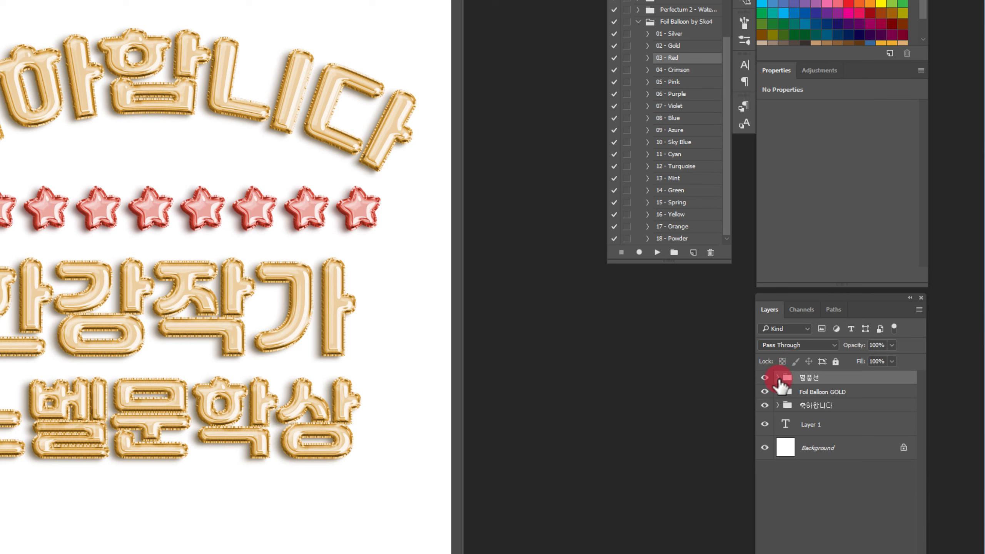
Step: Expand the 별풍선 group and open the settings of its Hue/Saturation 3 adjustment layer
left_click(779, 378)
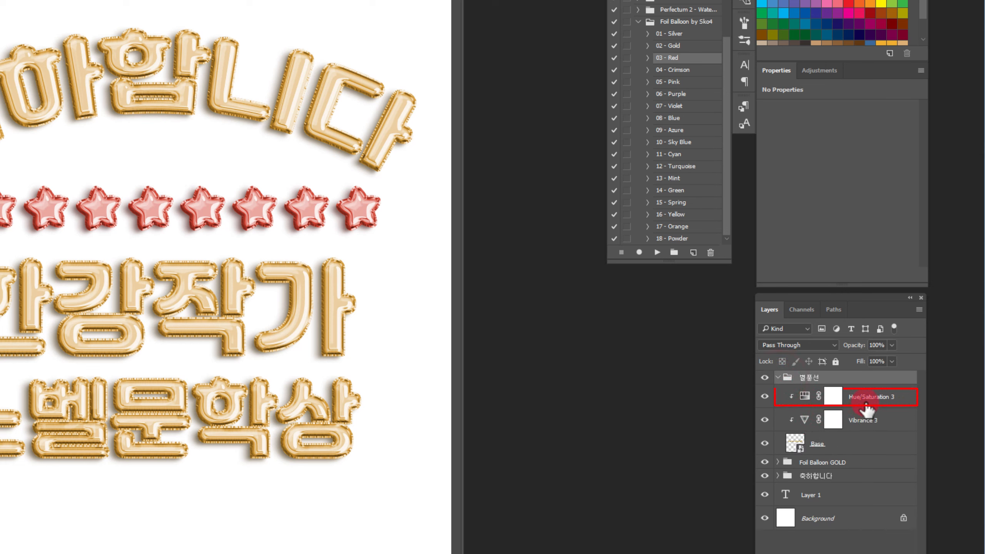
left_click(804, 397)
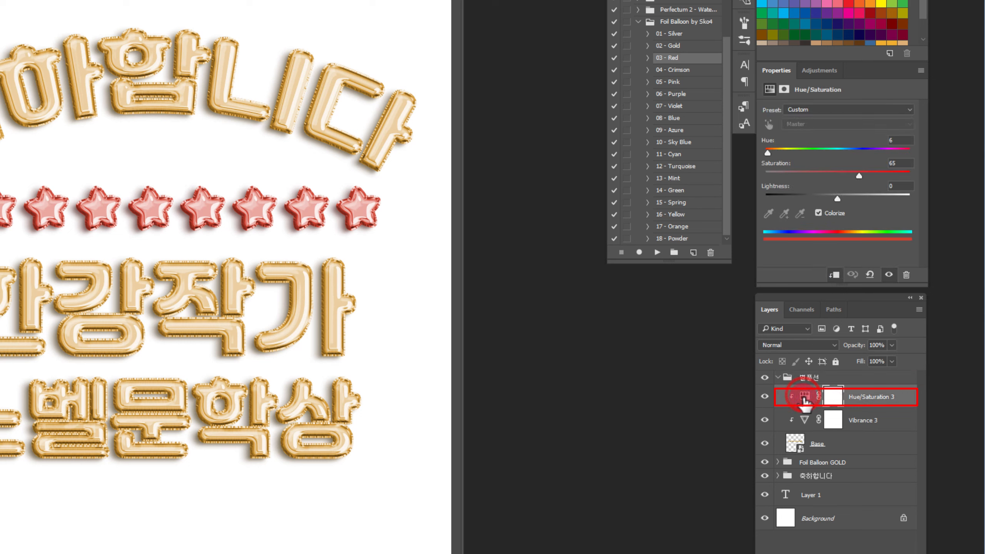